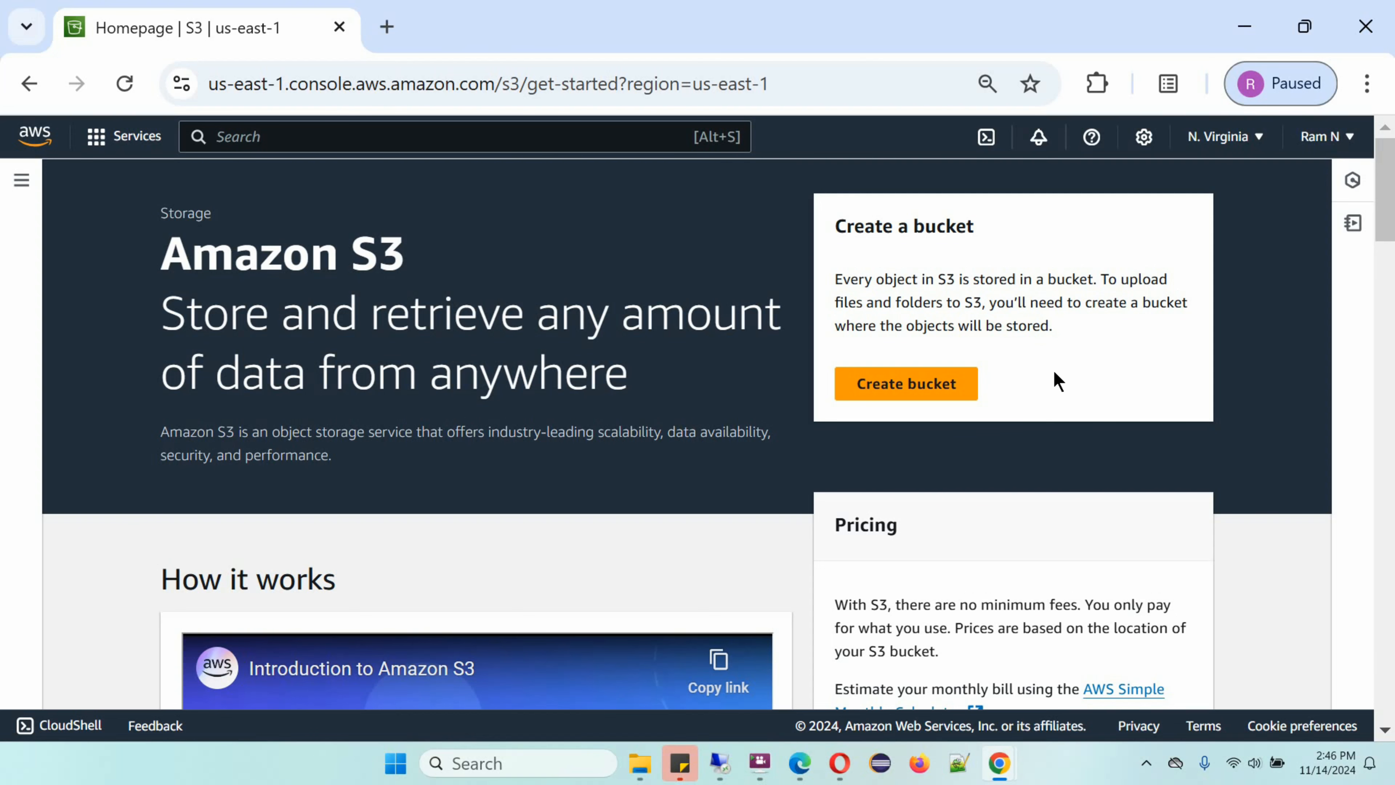
- Start creating a new S3 bucket in the US East (N. Virginia) us-east-1 region
scroll(1055, 374, down, 2)
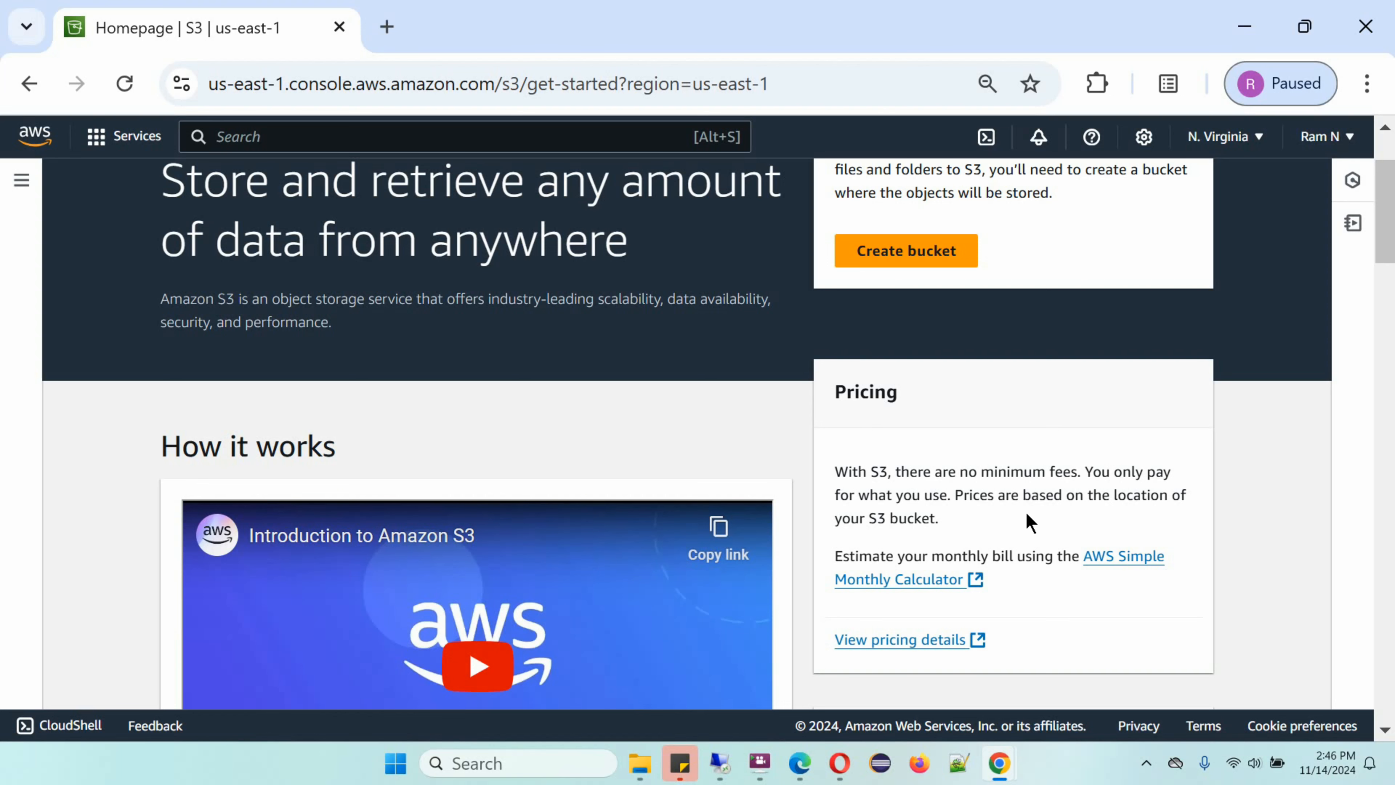
scroll(994, 385, up, 3)
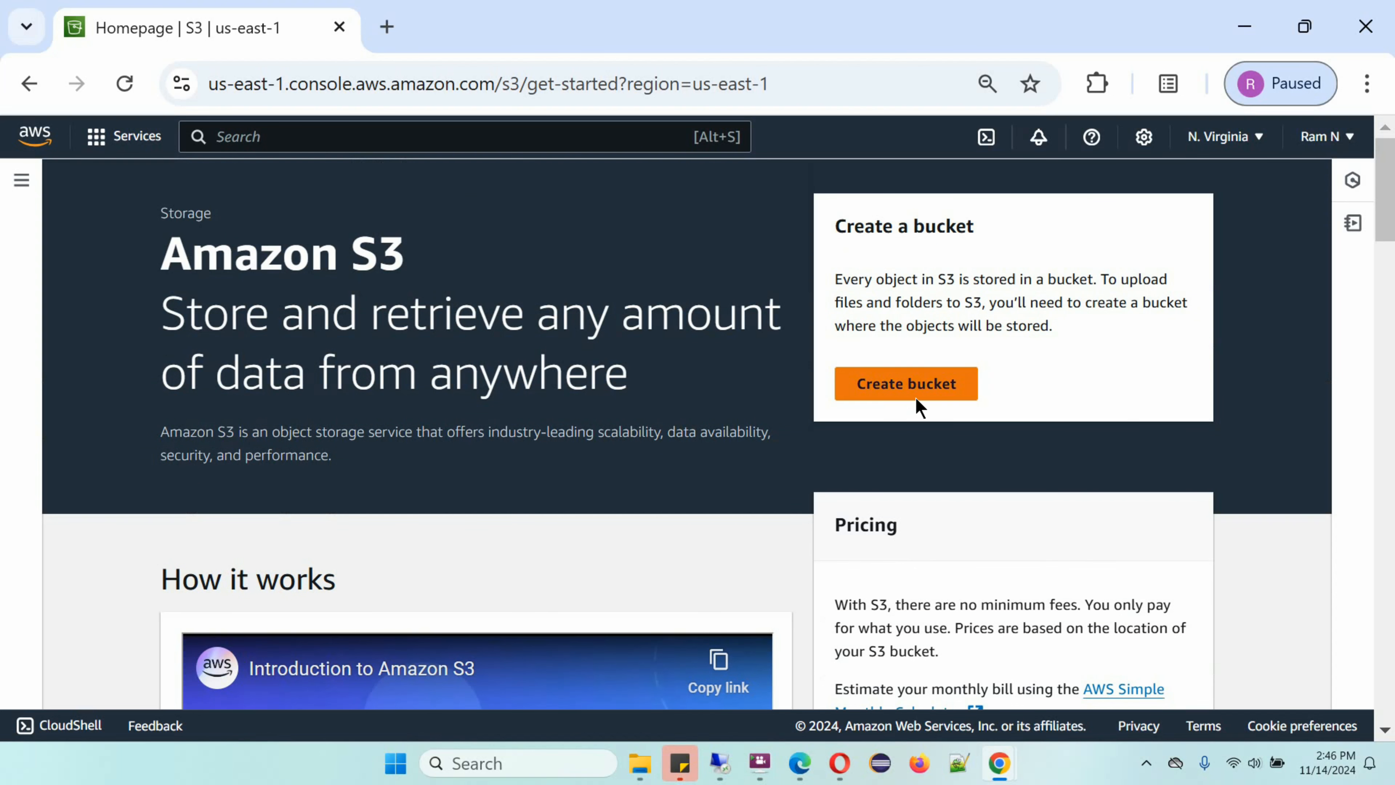
click(914, 391)
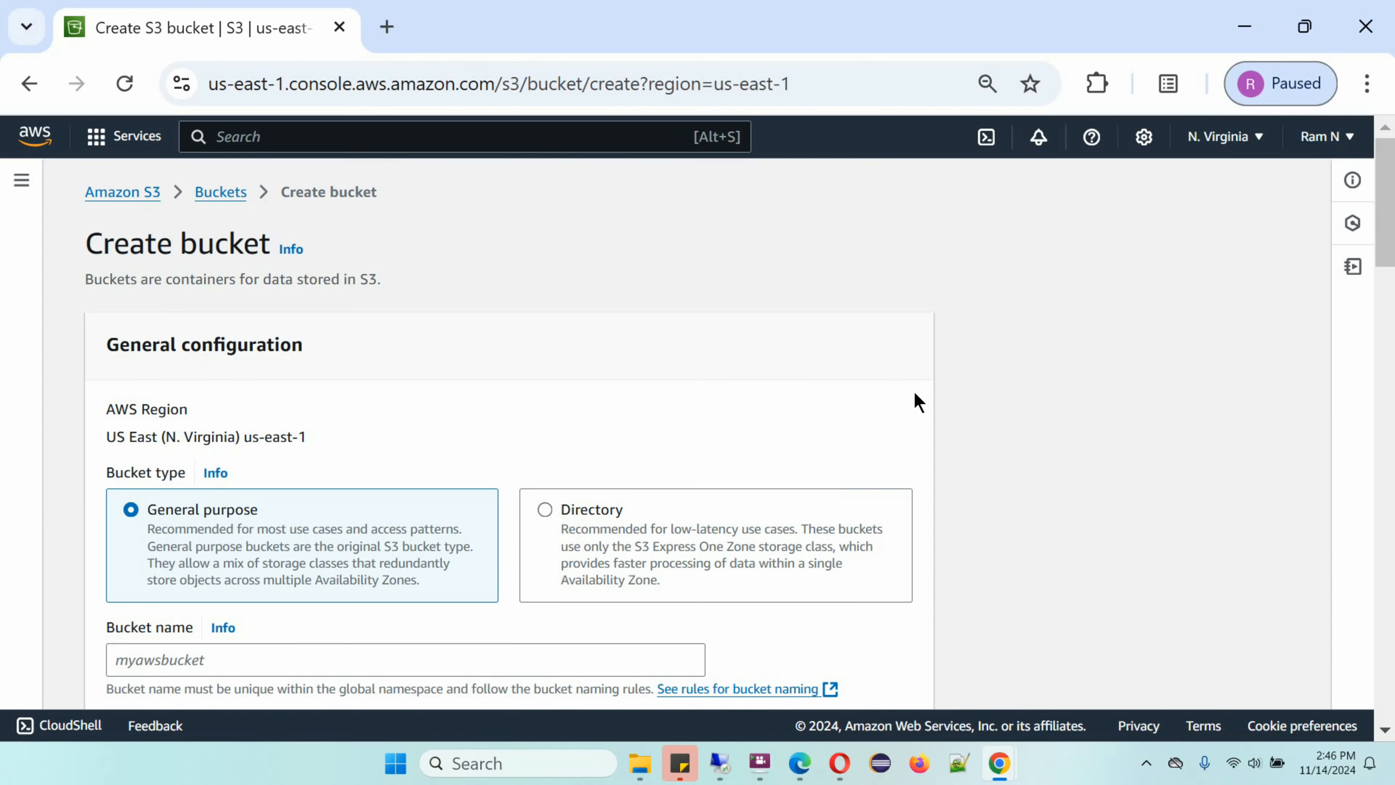
click(1236, 137)
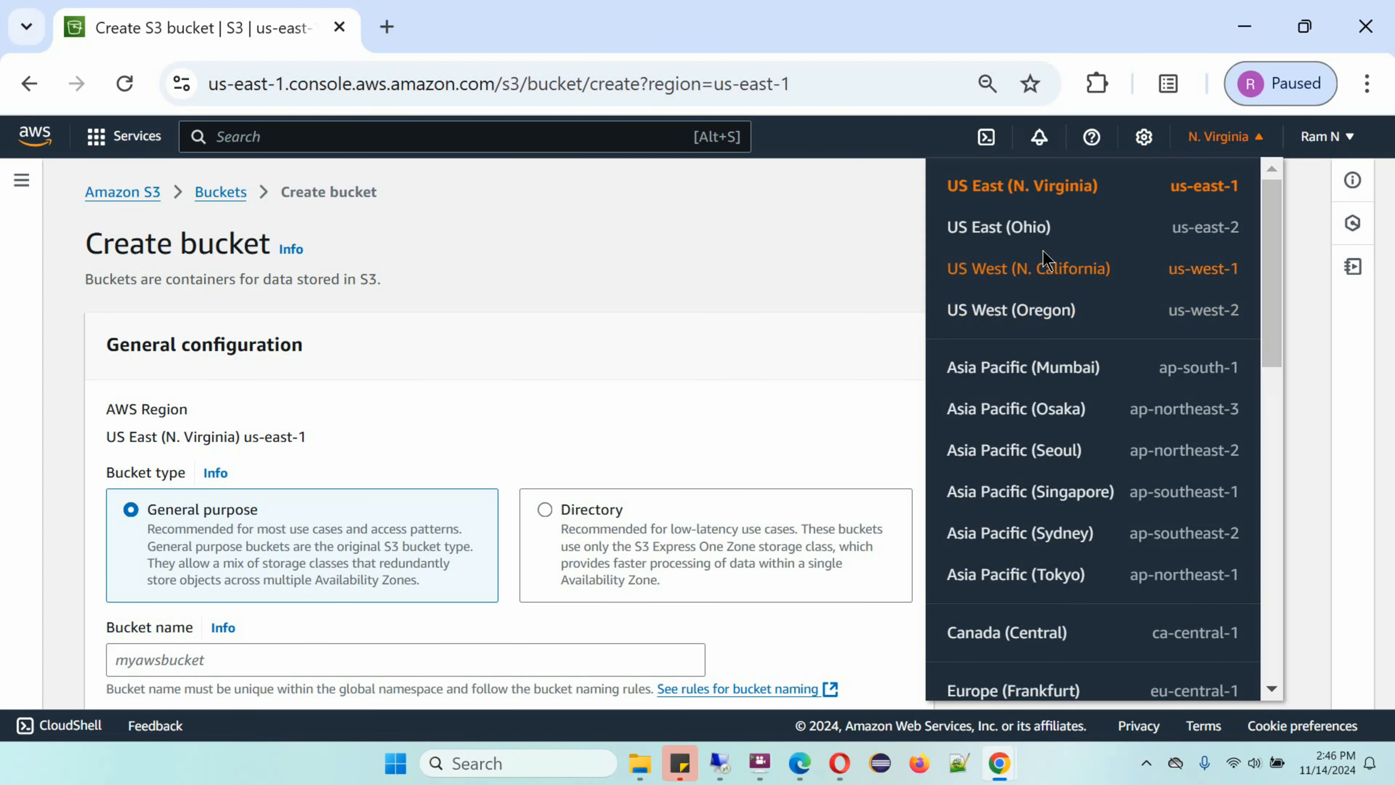
click(1035, 188)
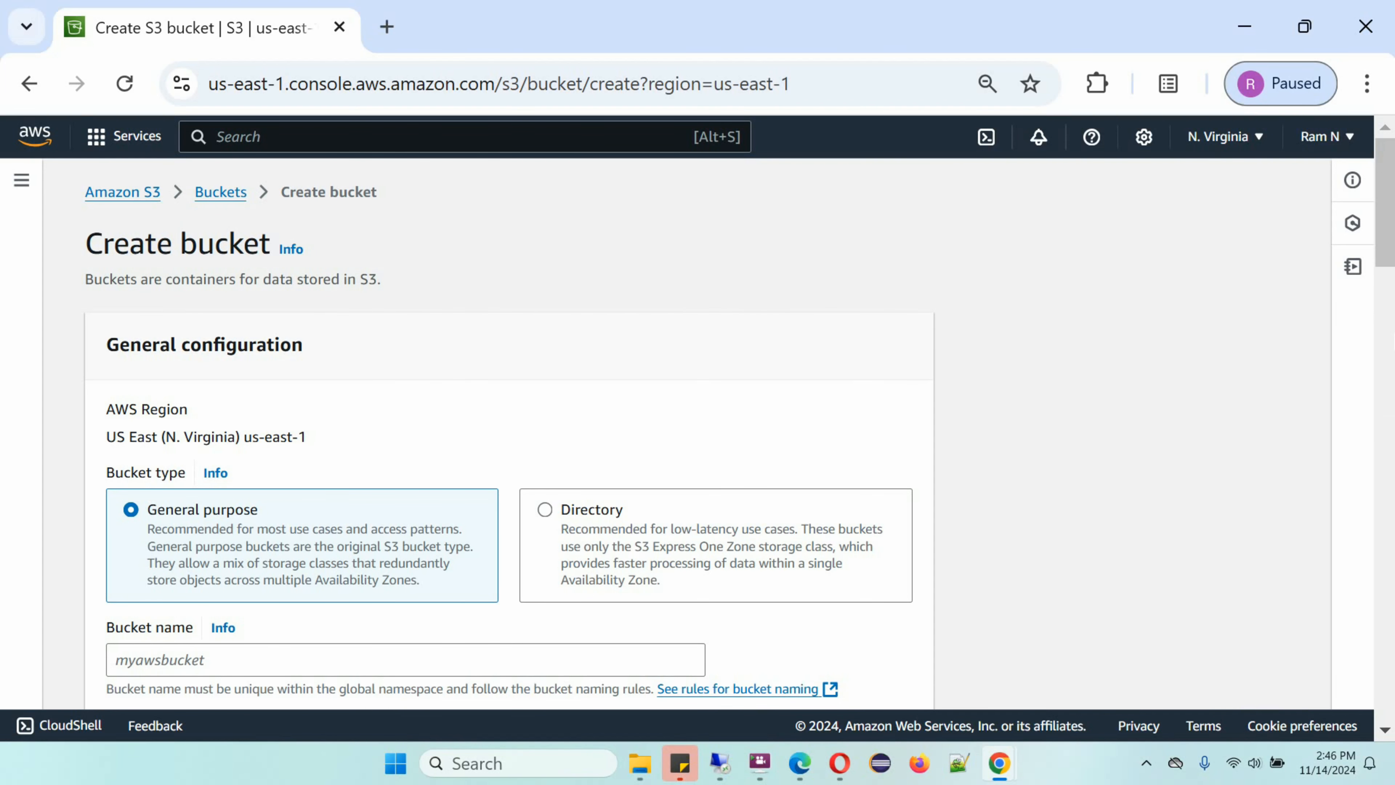
- Name the general purpose bucket rambucket1234 and create it with the default settings
drag(1382, 243, 1382, 284)
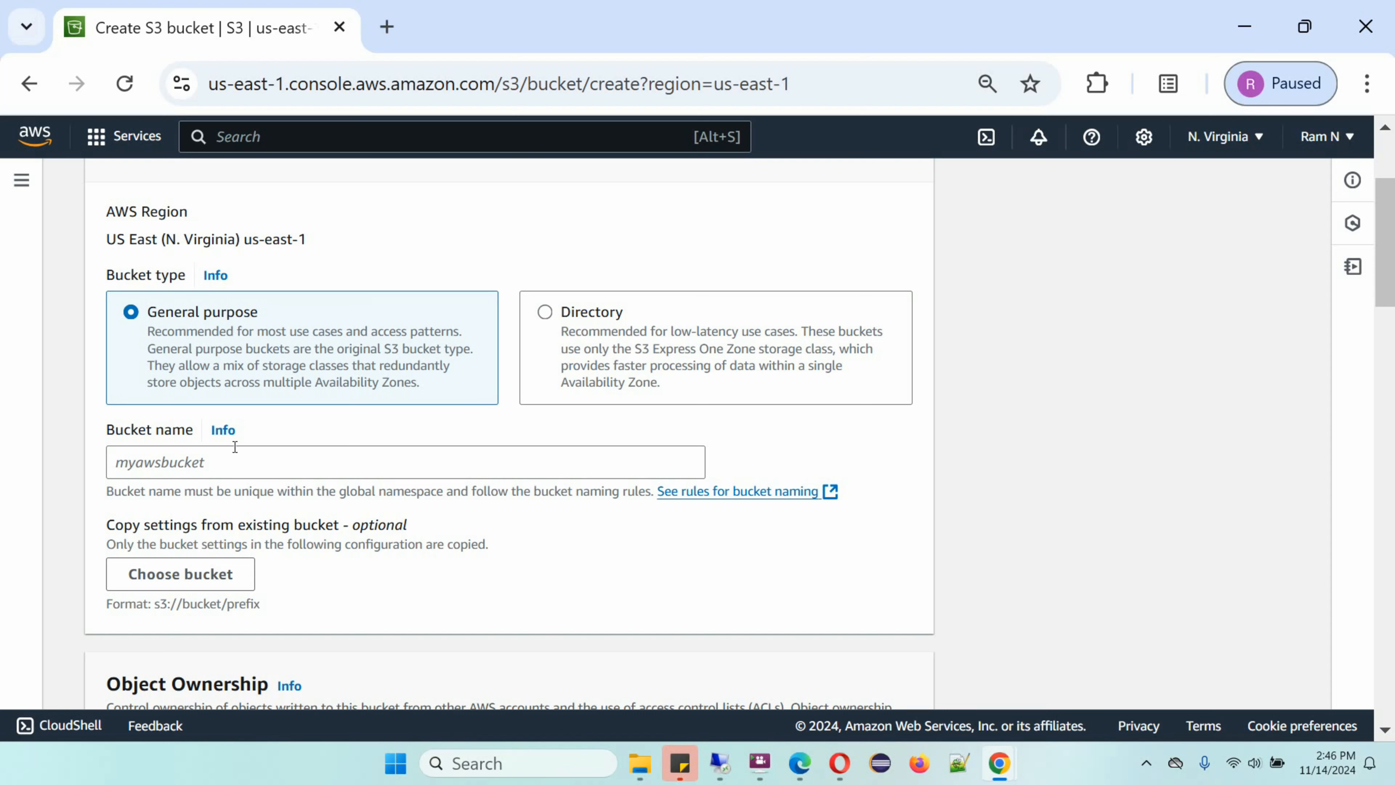
click(207, 463)
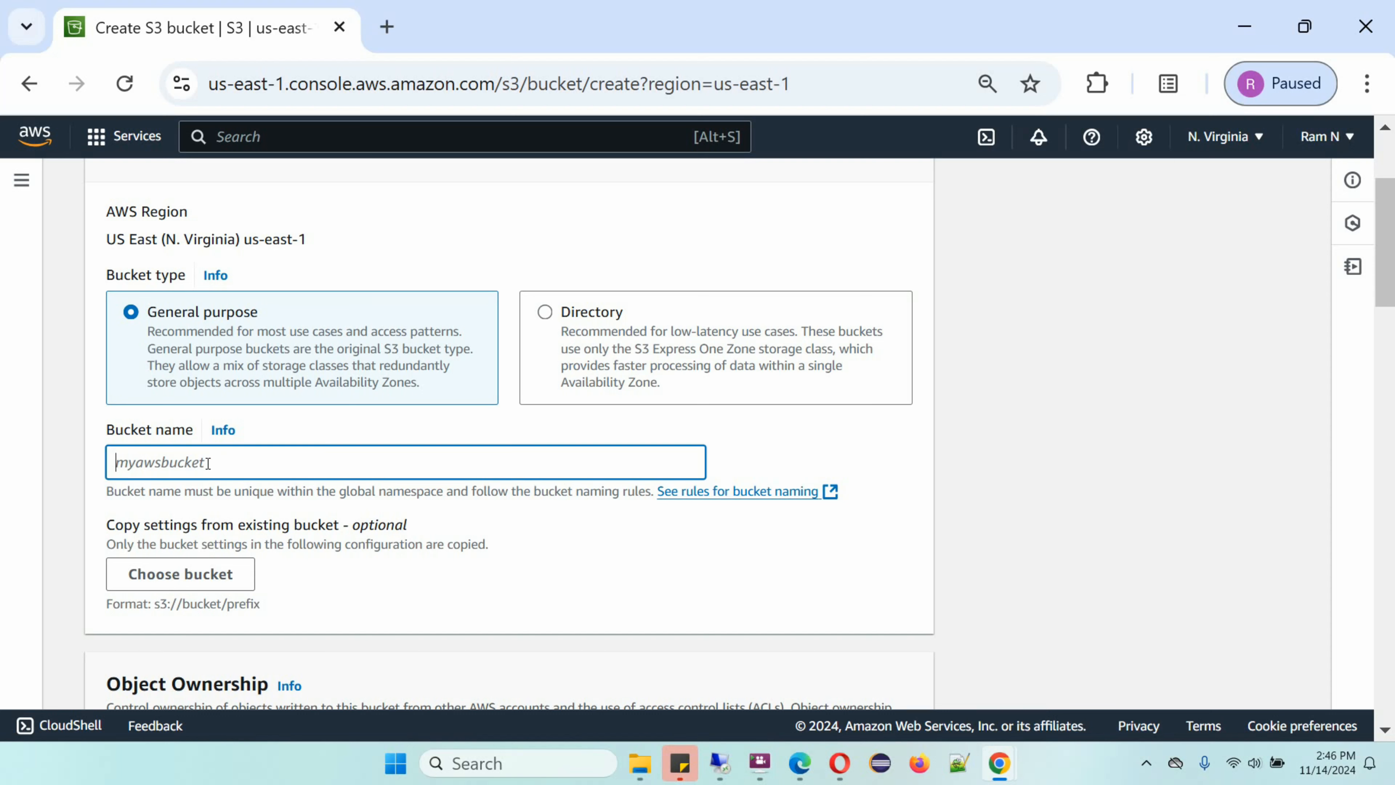
text(rambucket1234)
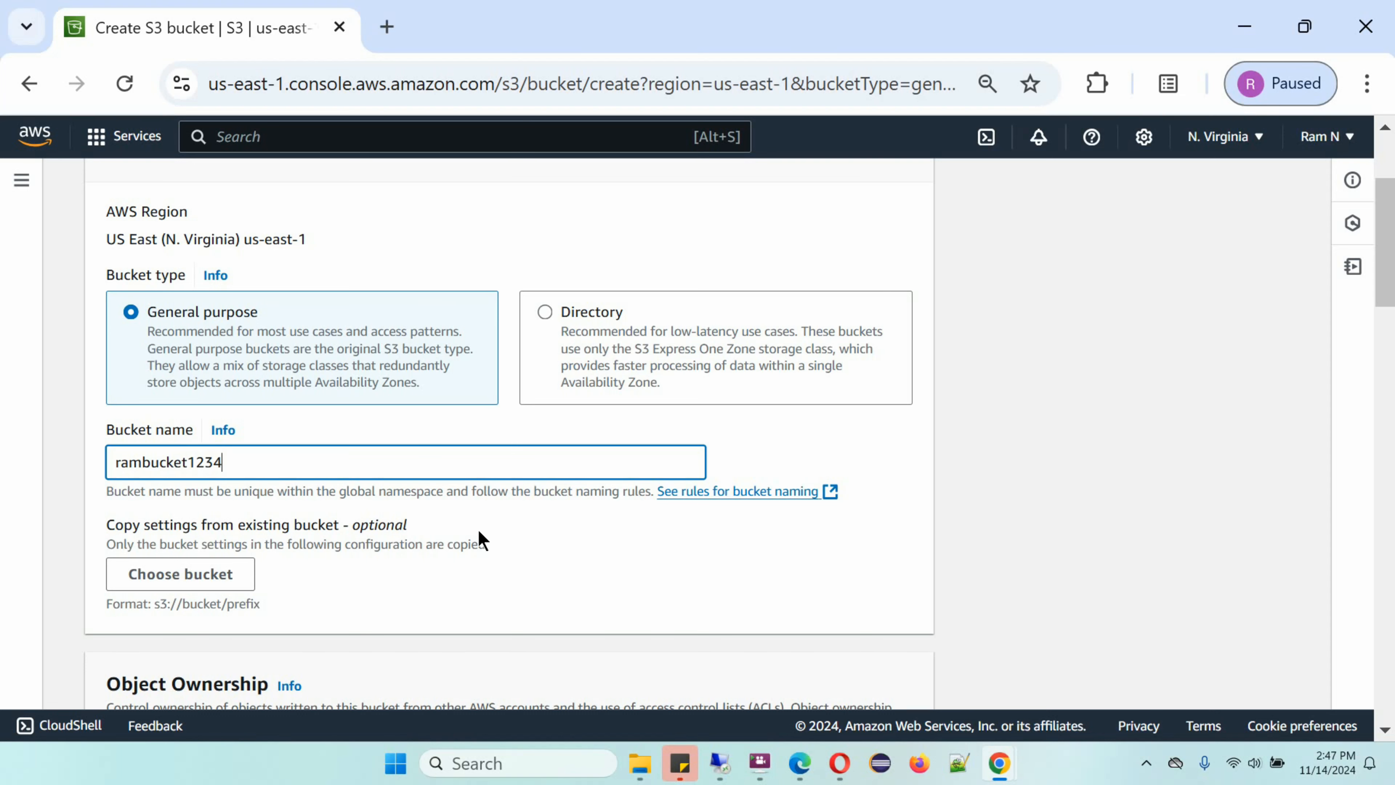
click(601, 552)
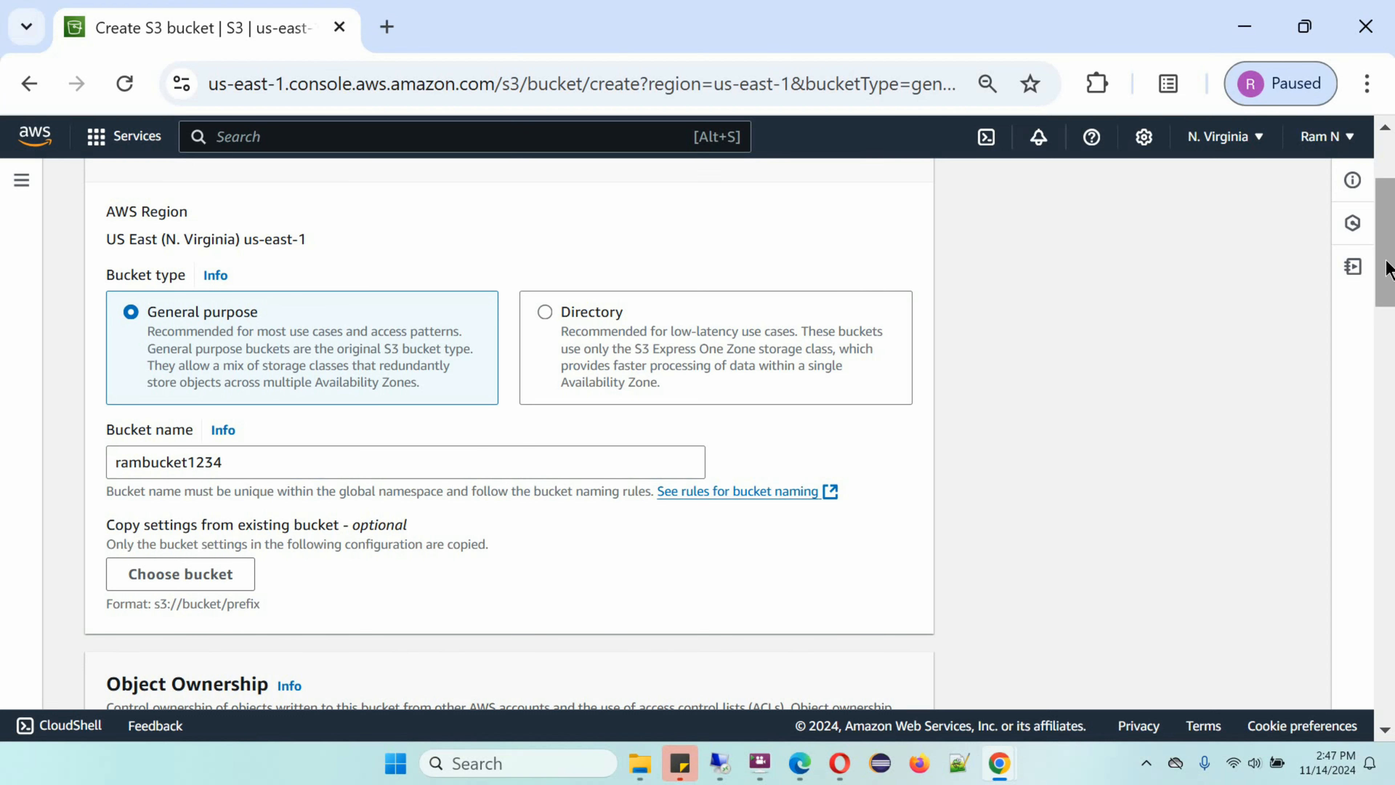
drag(1389, 265, 1302, 666)
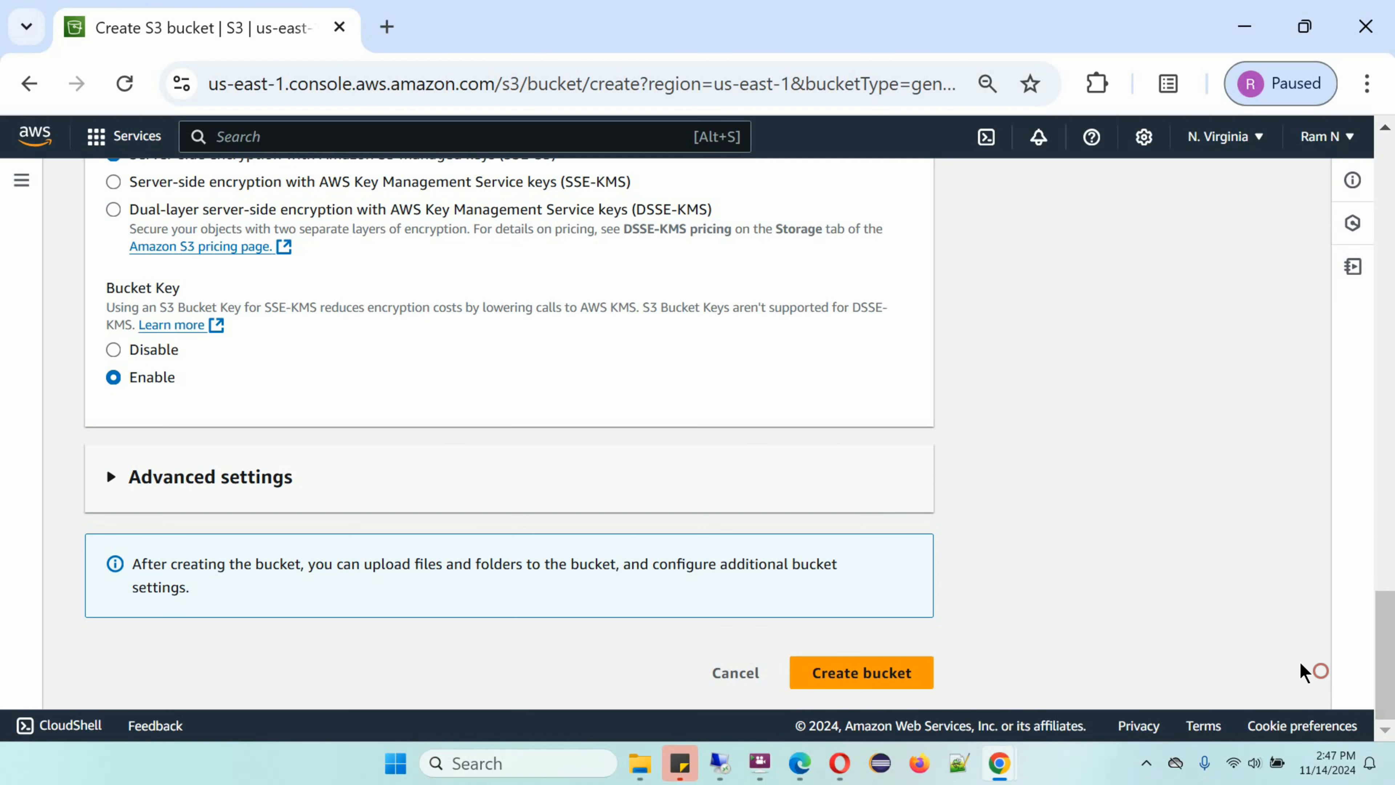
click(842, 682)
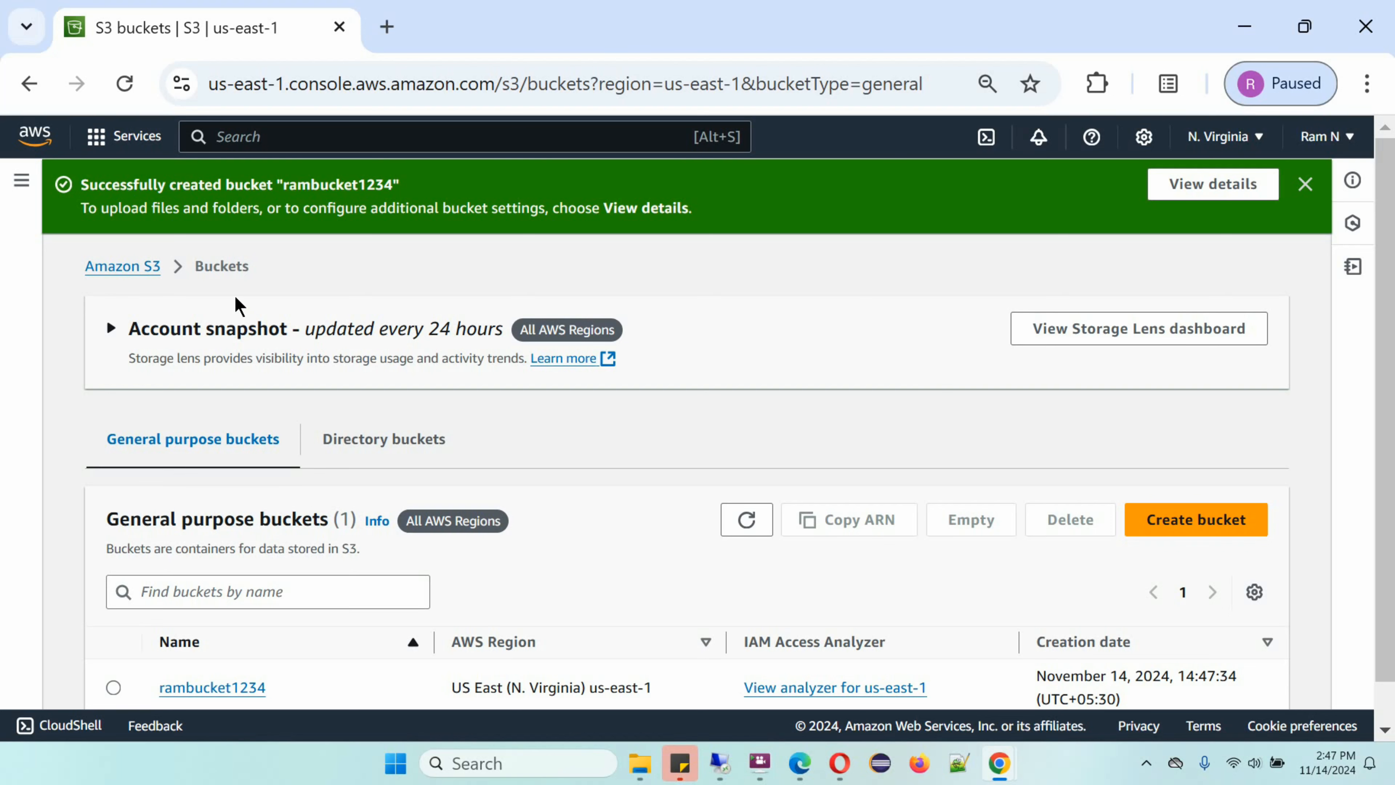
- Create a folder named iamge in the rambucket1234 bucket without specifying an encryption key
scroll(1387, 300, down, 1)
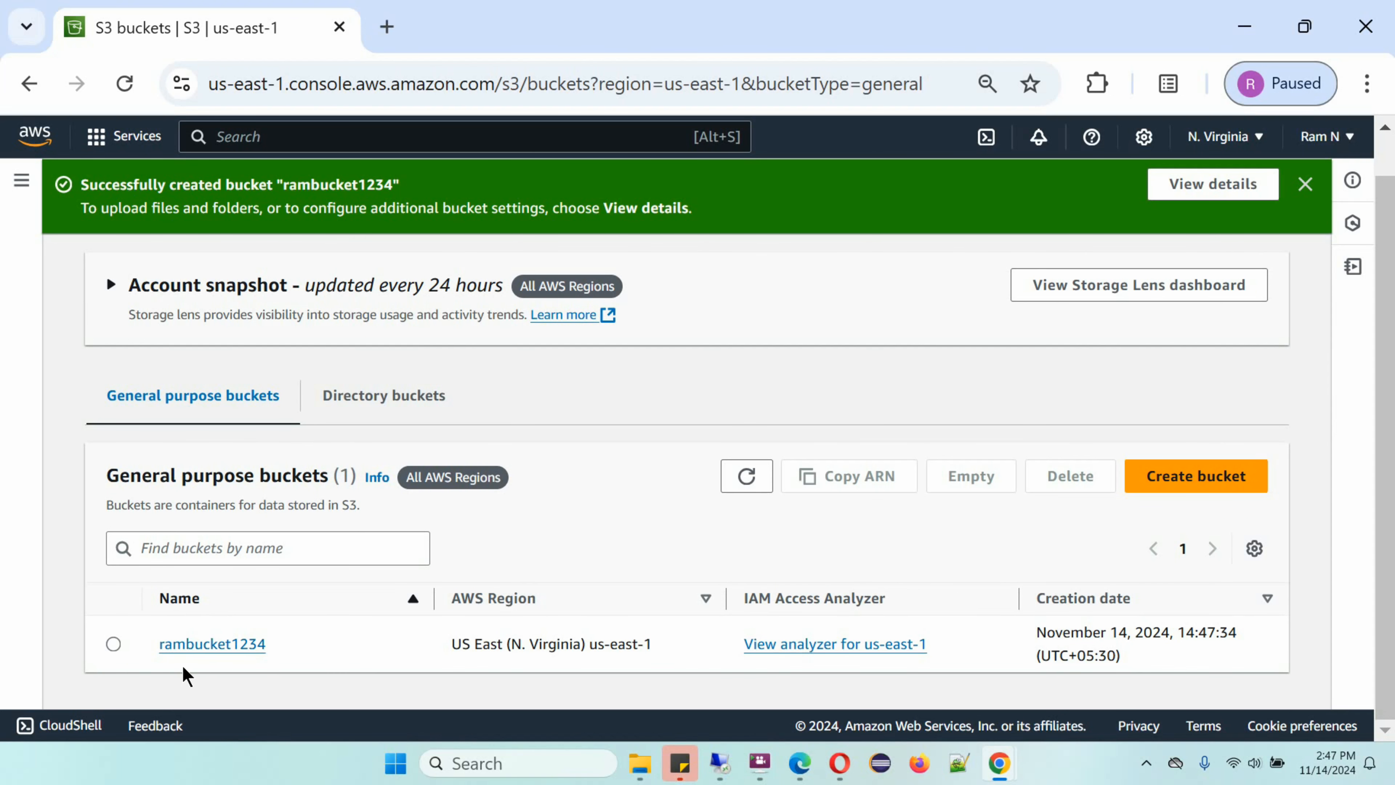
click(232, 648)
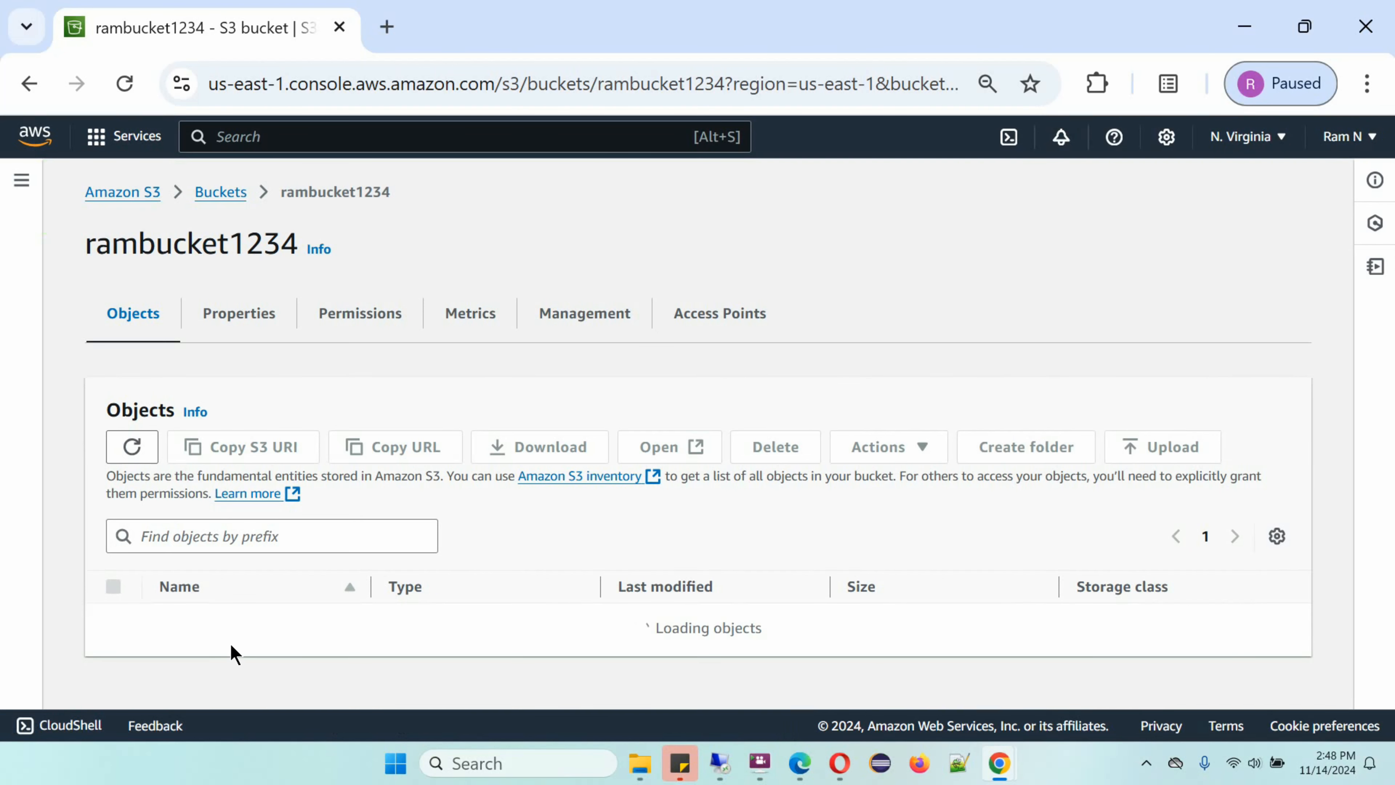
scroll(1384, 385, down, 1)
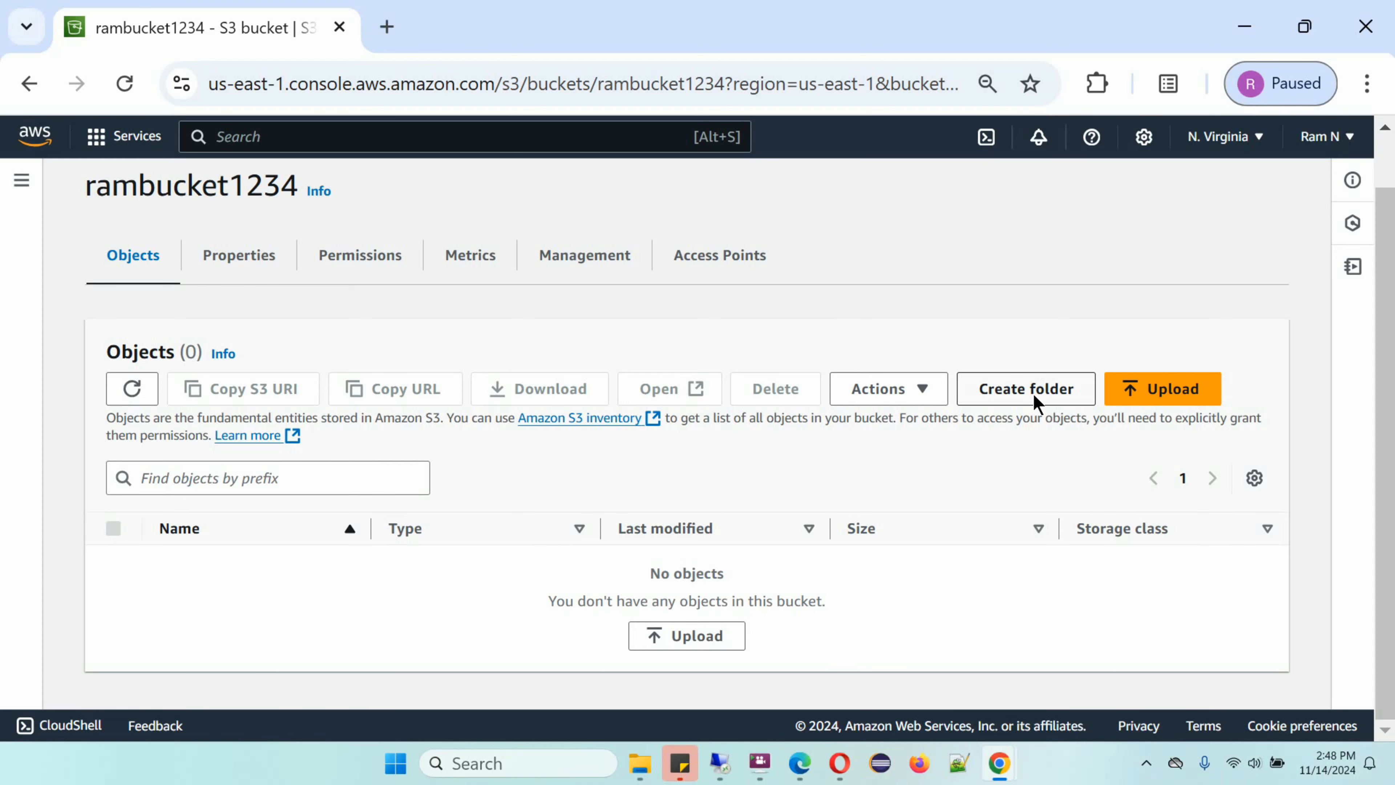
click(1036, 390)
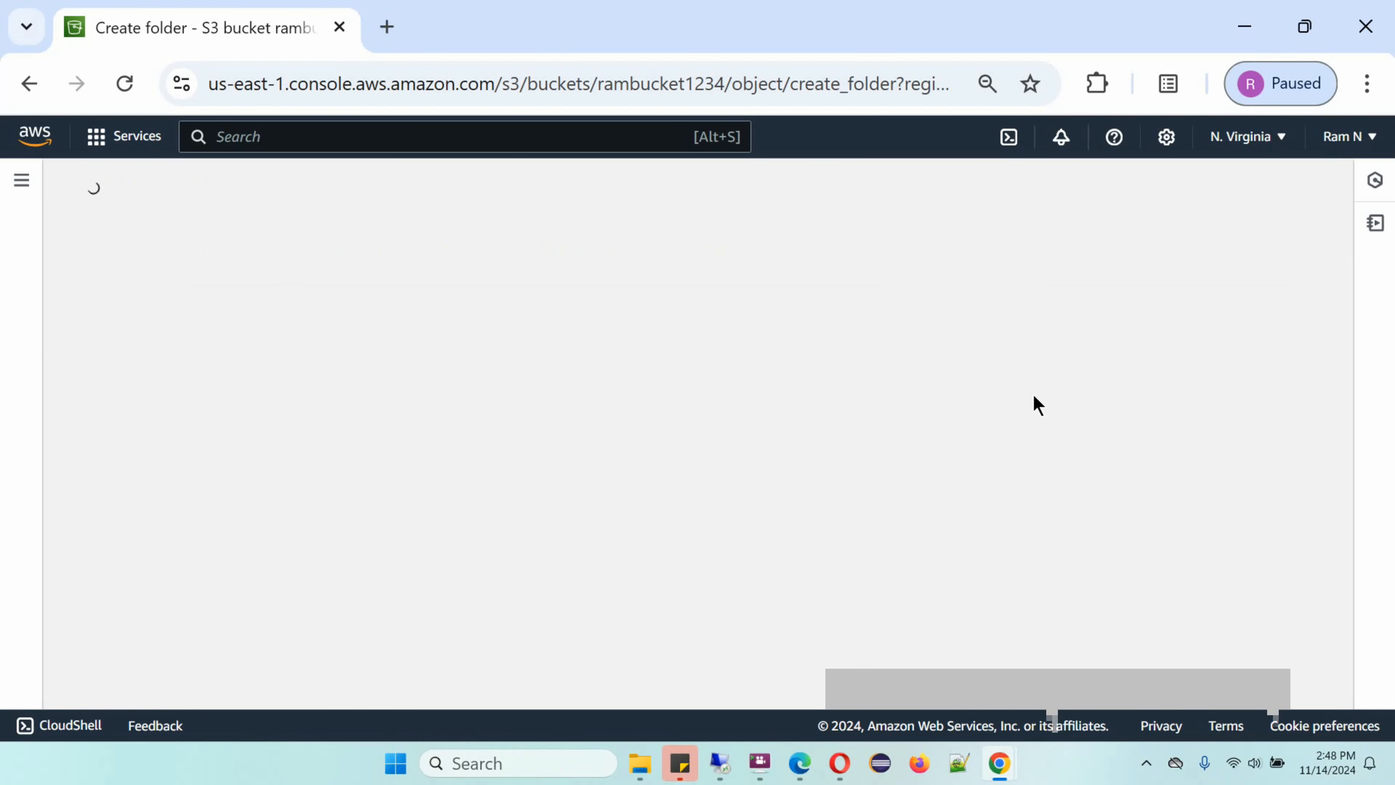
click(246, 611)
text(iamge)
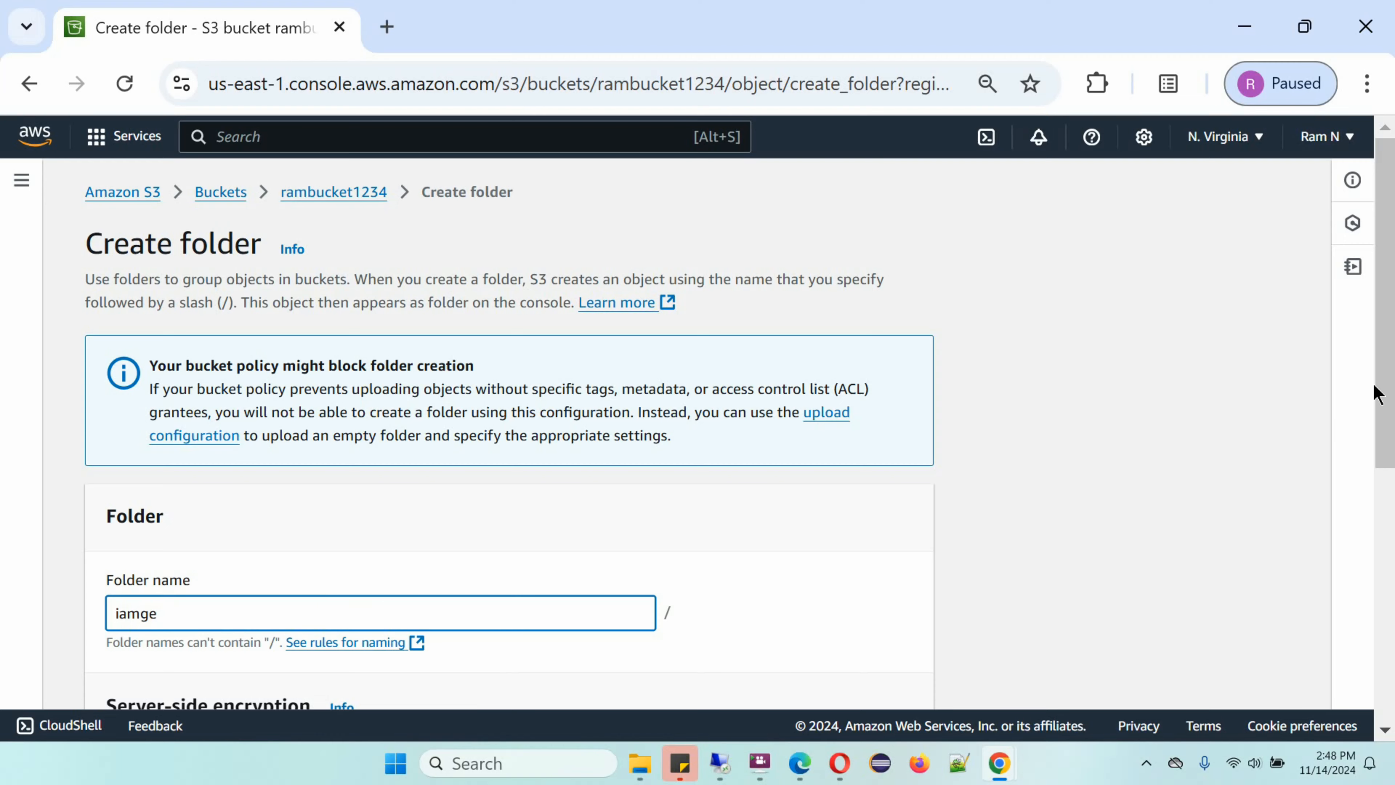
drag(1380, 383, 1393, 638)
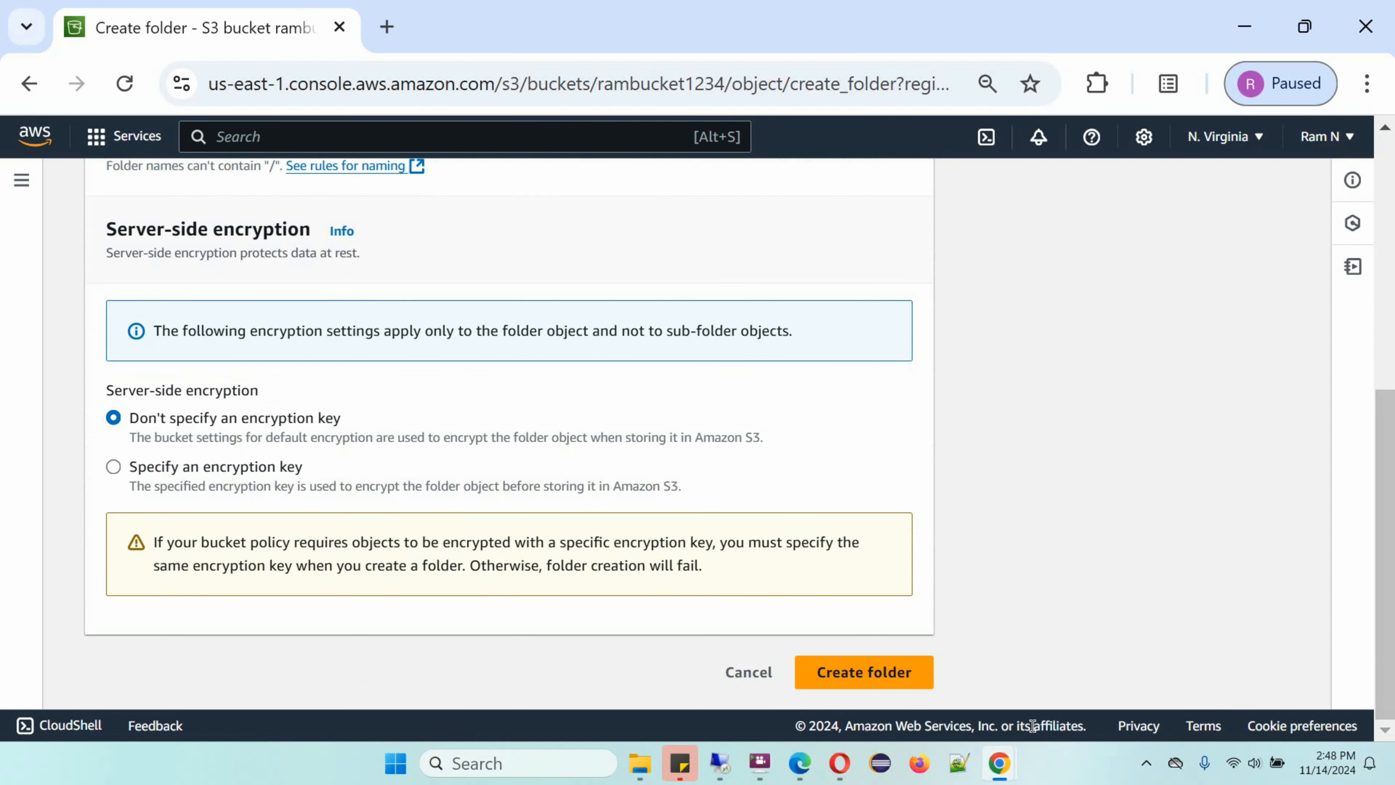
click(879, 681)
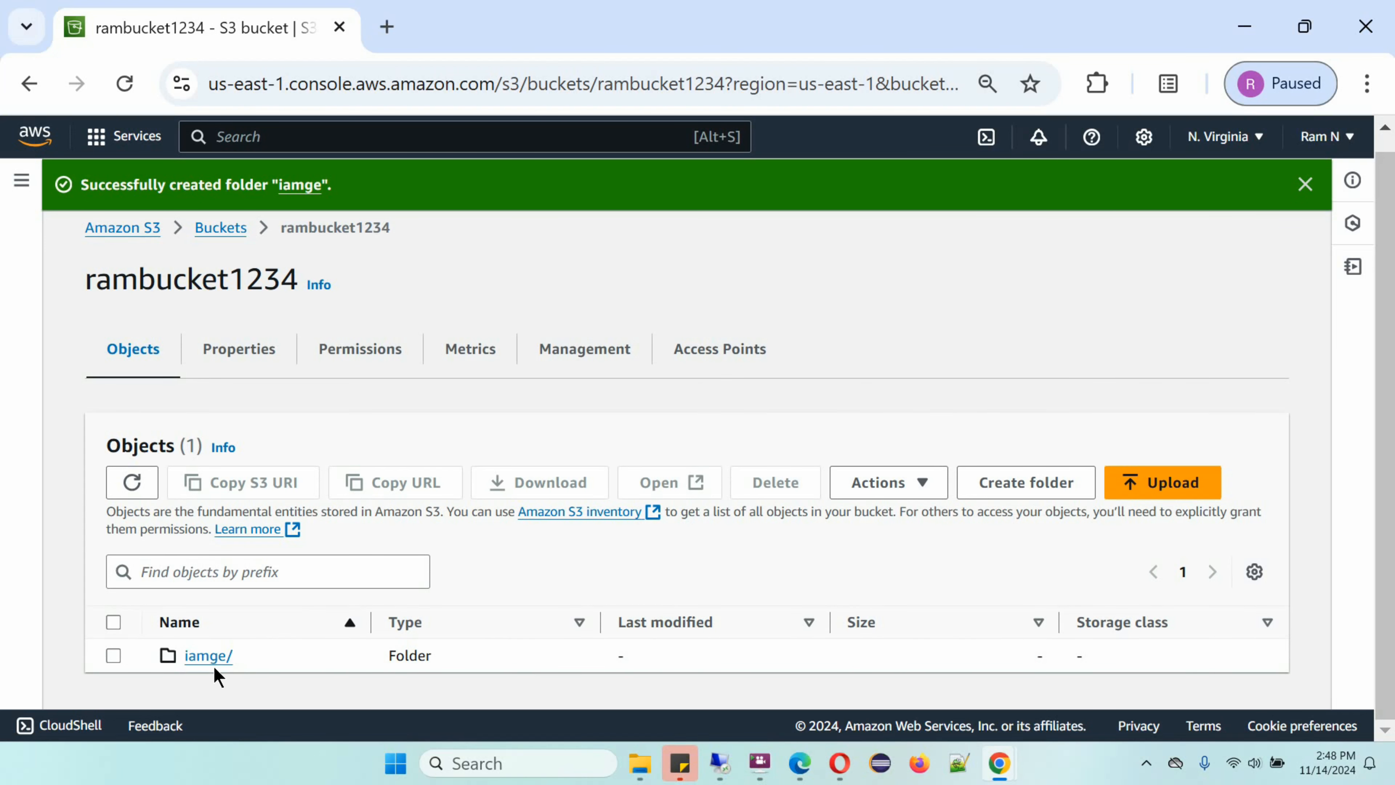
- Upload Java Tutorial.jpg from the BBFlashback folder into the bucket's iamge folder
click(193, 656)
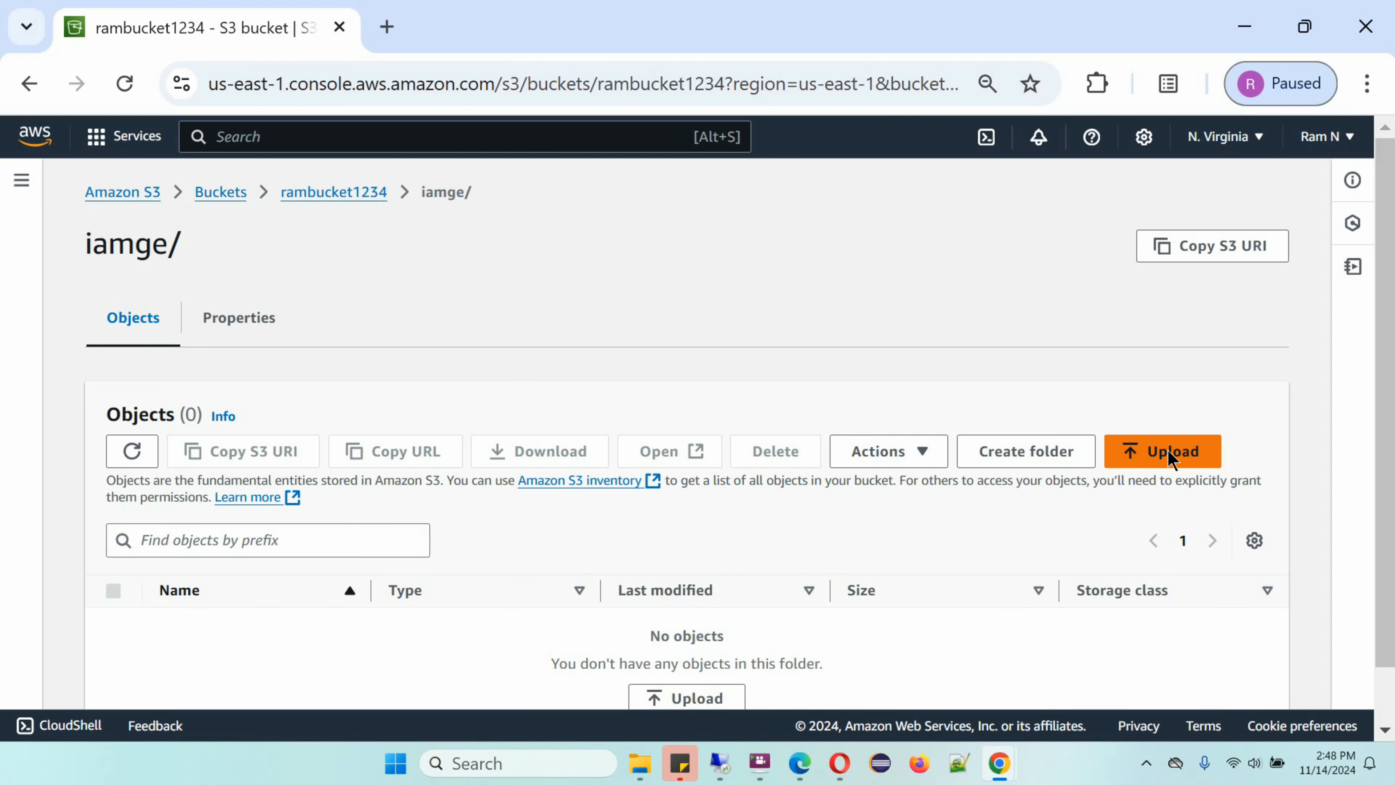
click(1167, 450)
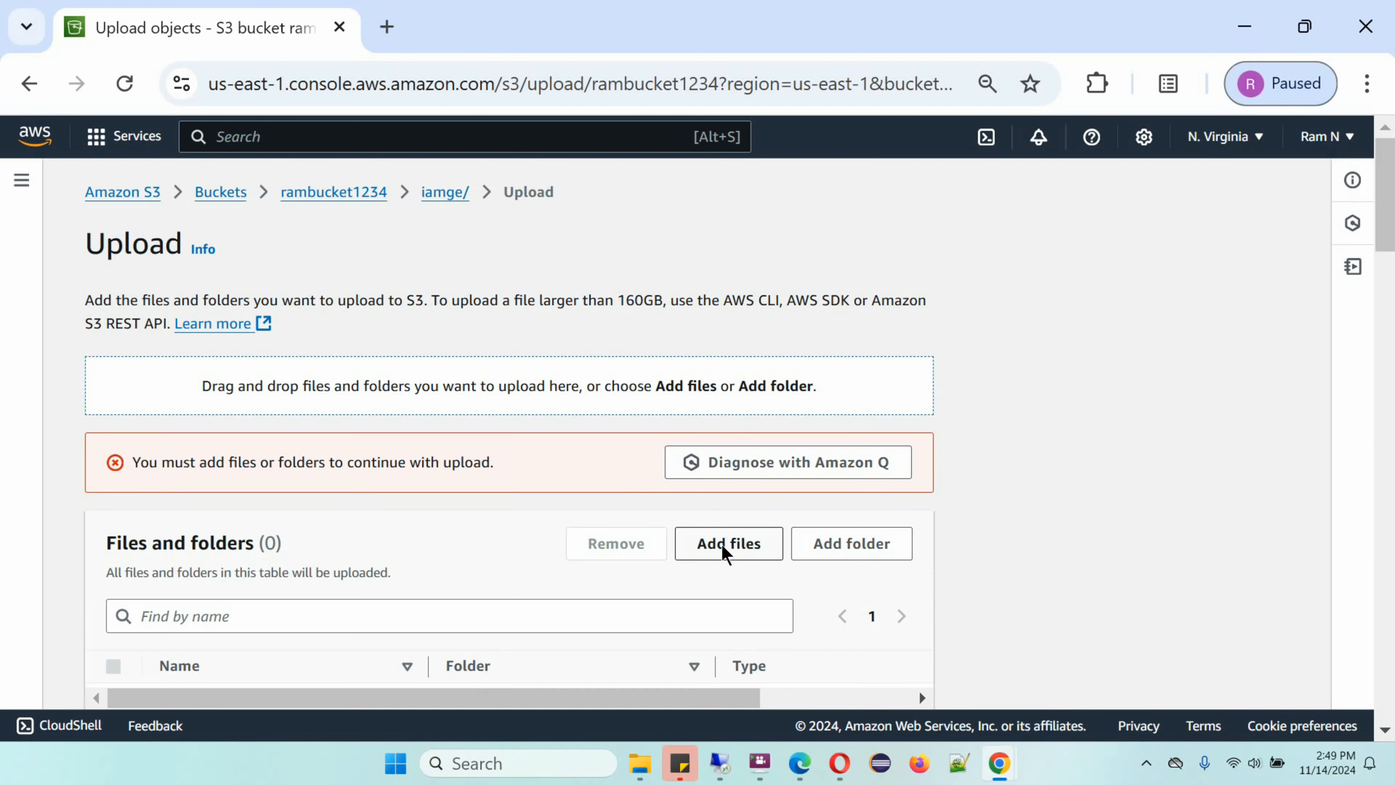
click(727, 550)
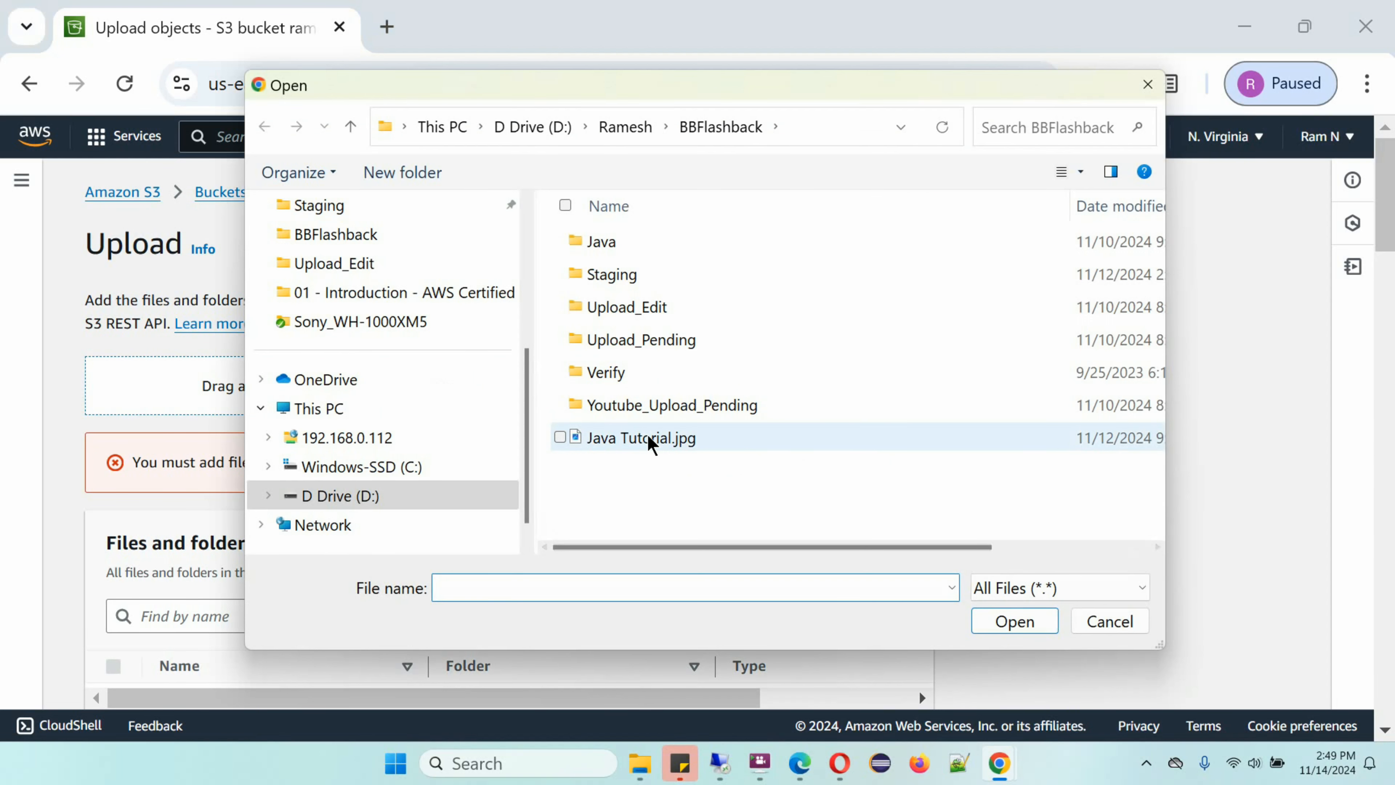
click(649, 440)
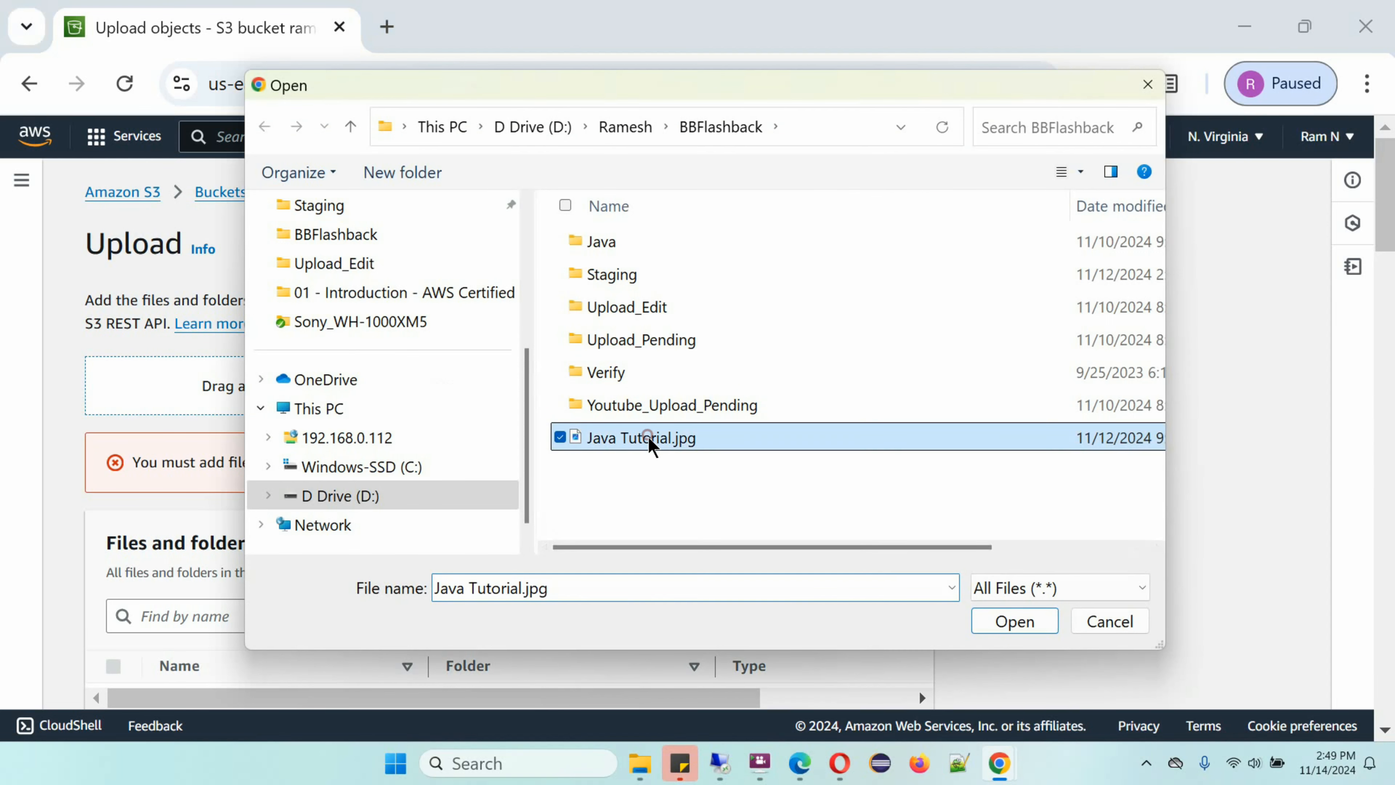
click(1006, 623)
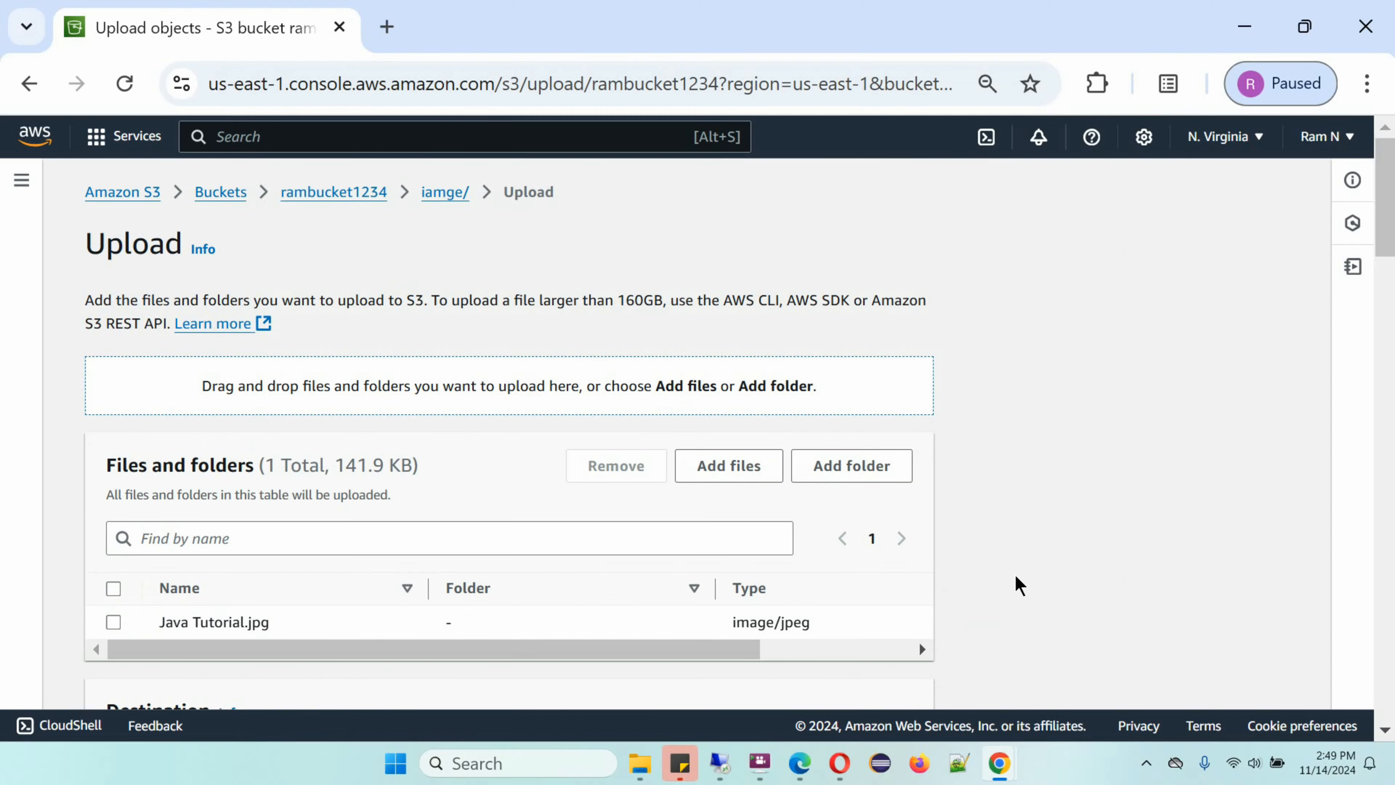
scroll(237, 395, down, 3)
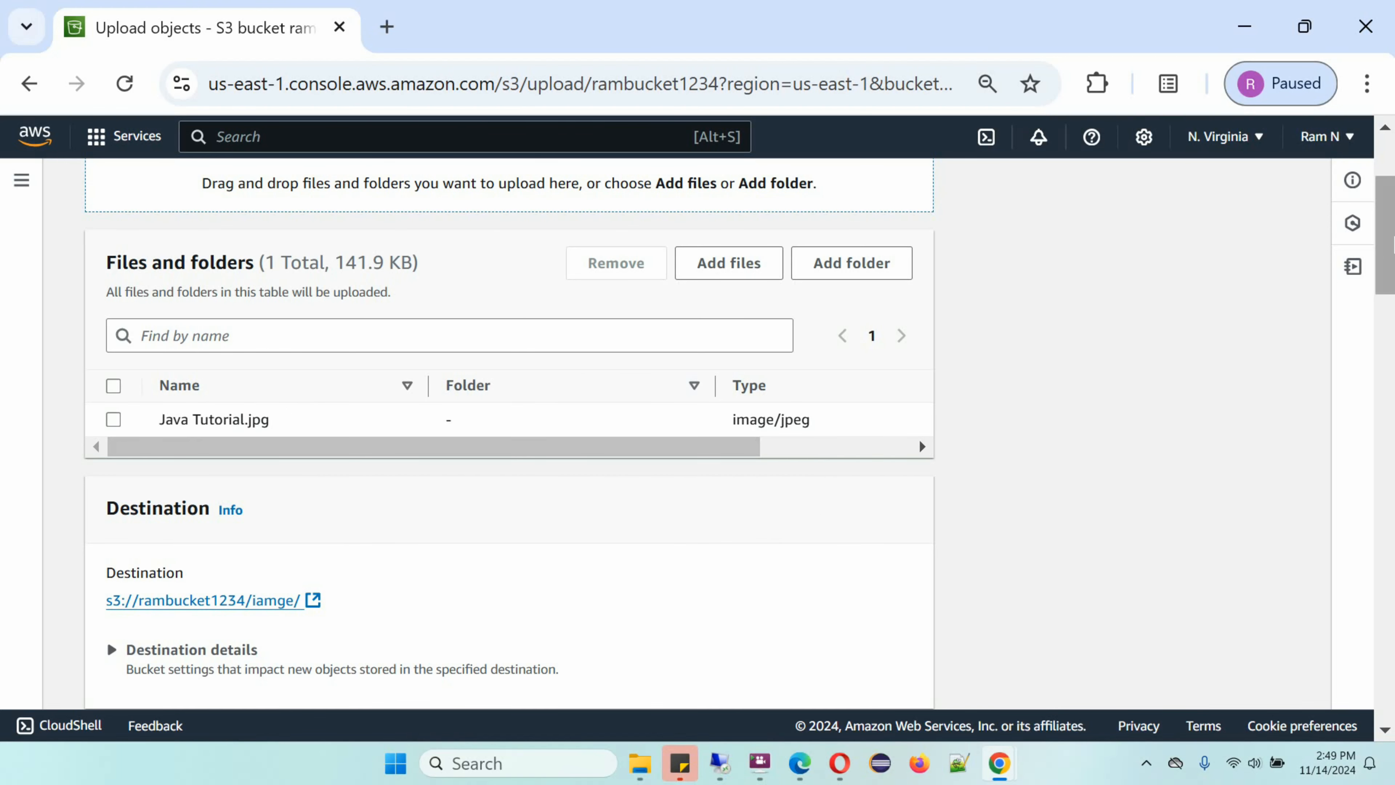
drag(1385, 236, 1394, 674)
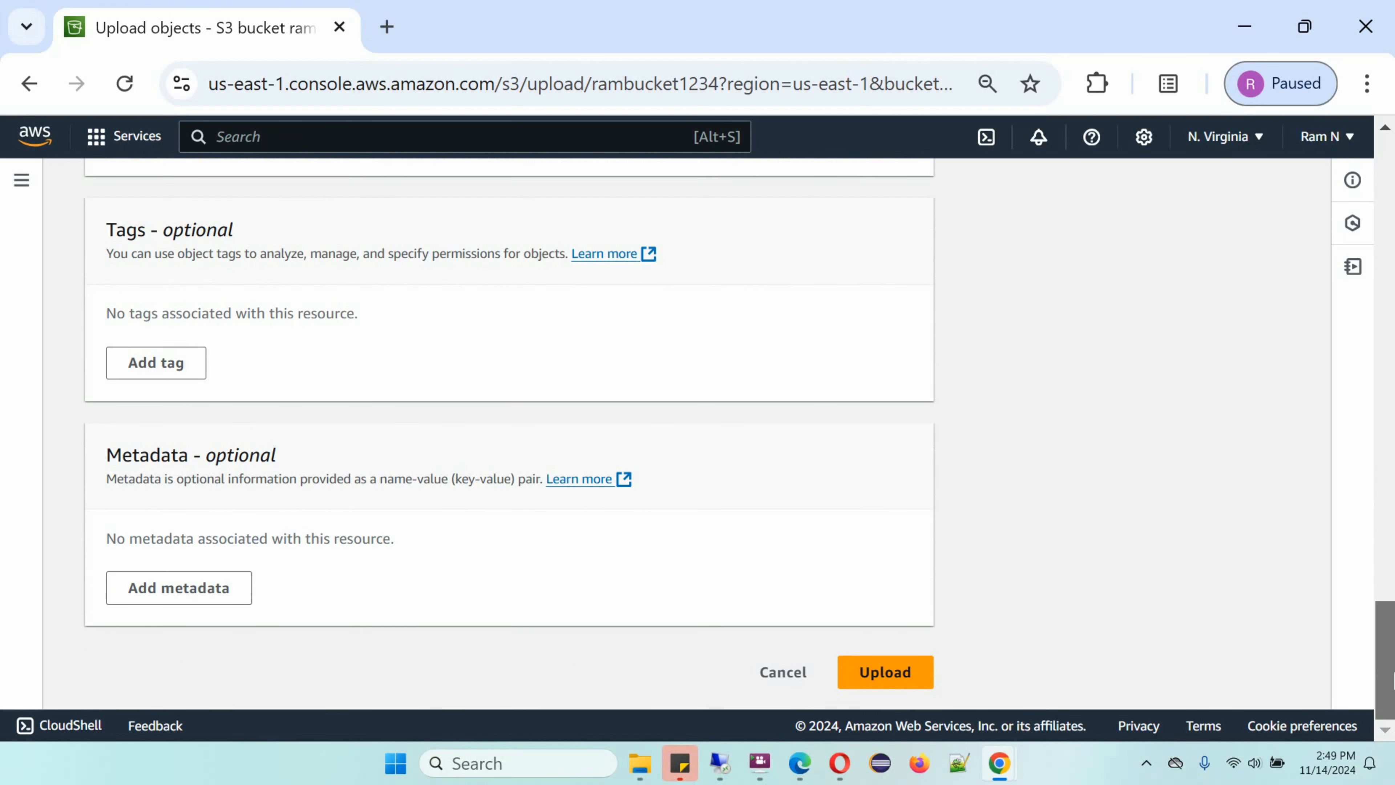
click(896, 673)
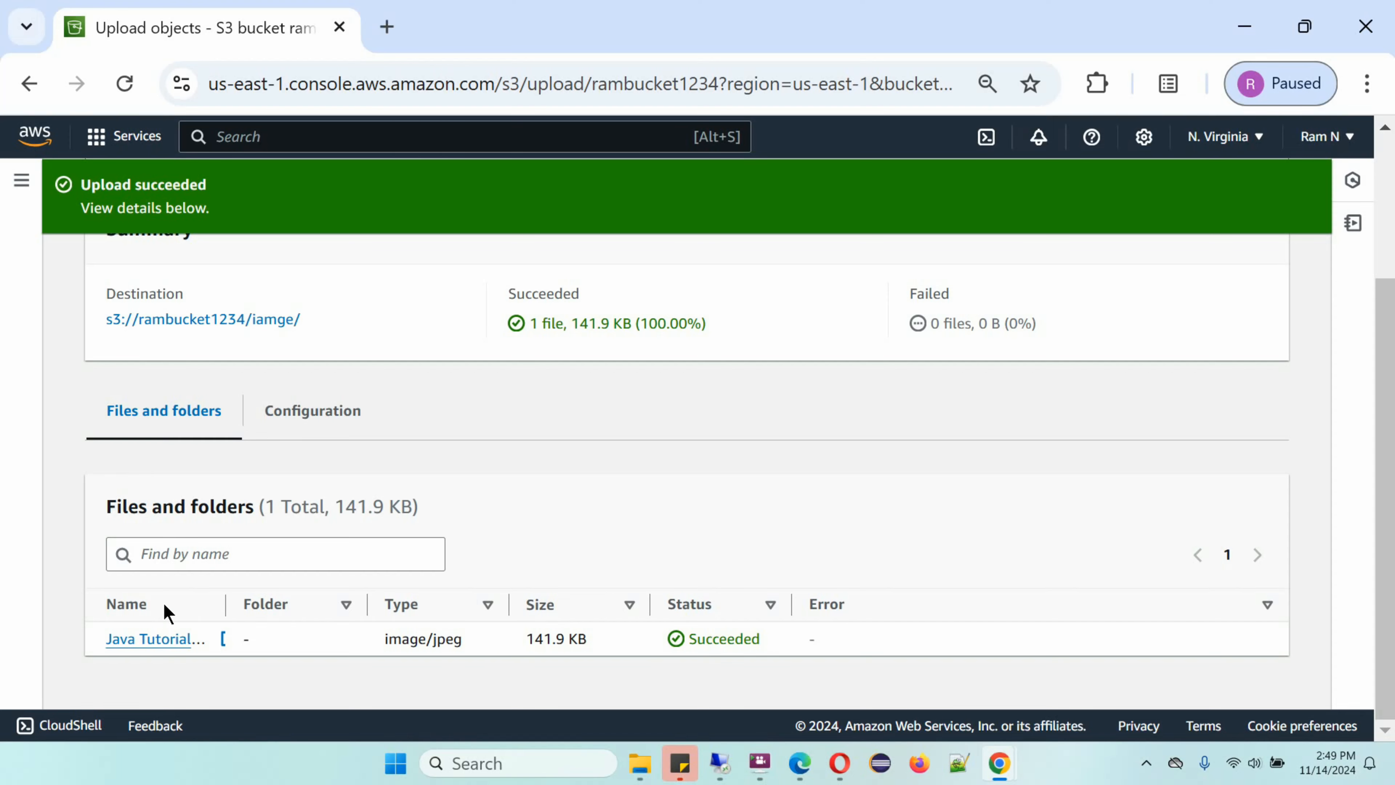
- Widen the Name column of the uploaded files list and review the object overview of Java Tutorial.jpg
drag(225, 604, 286, 604)
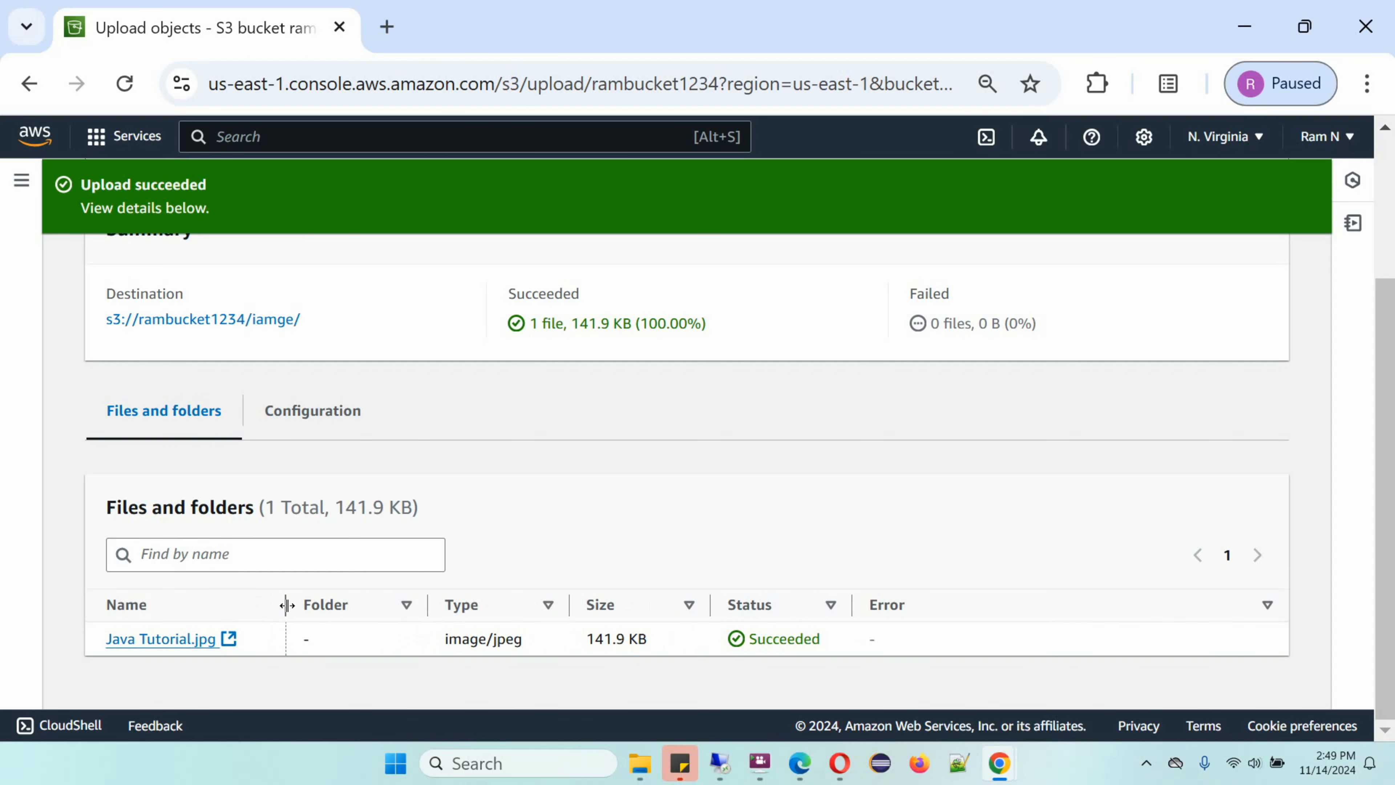
click(190, 639)
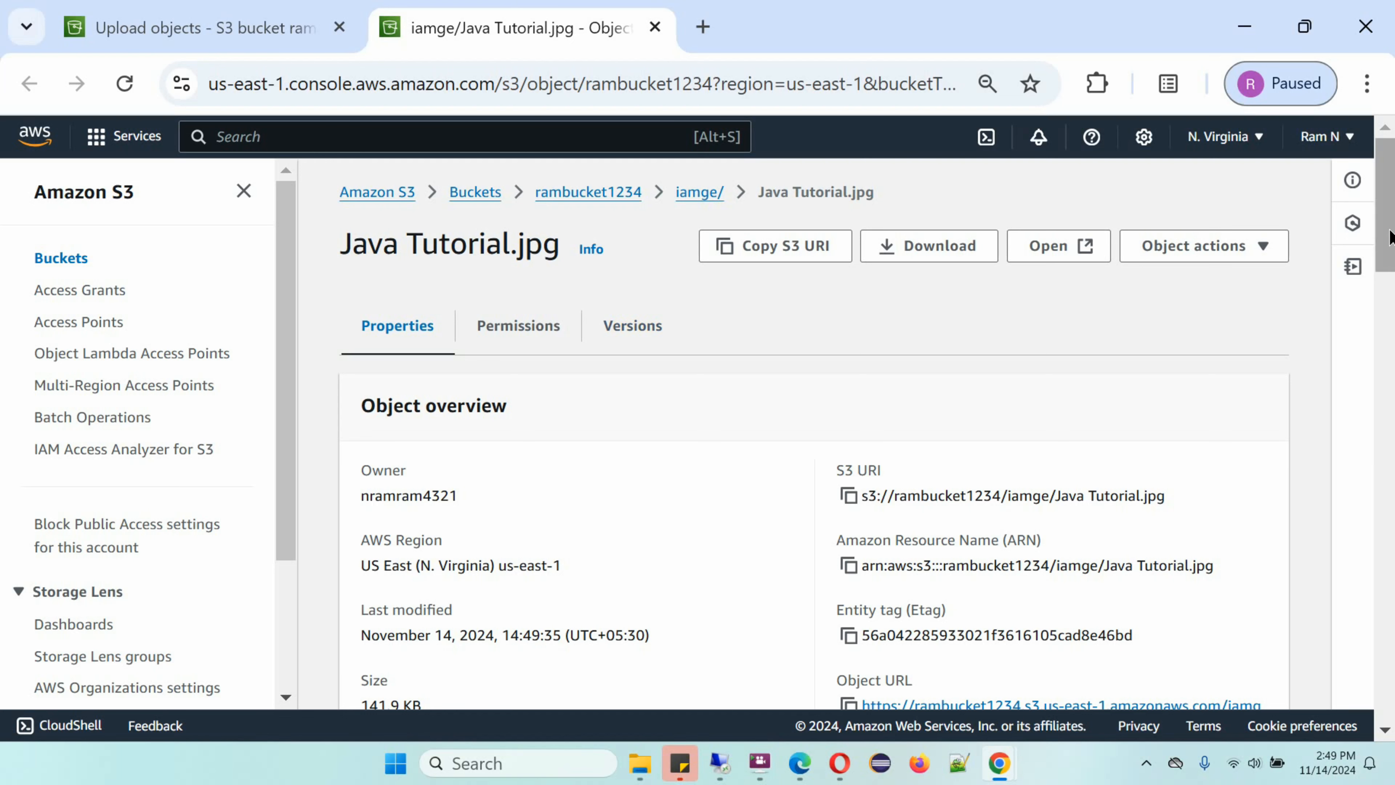
scroll(1387, 273, down, 3)
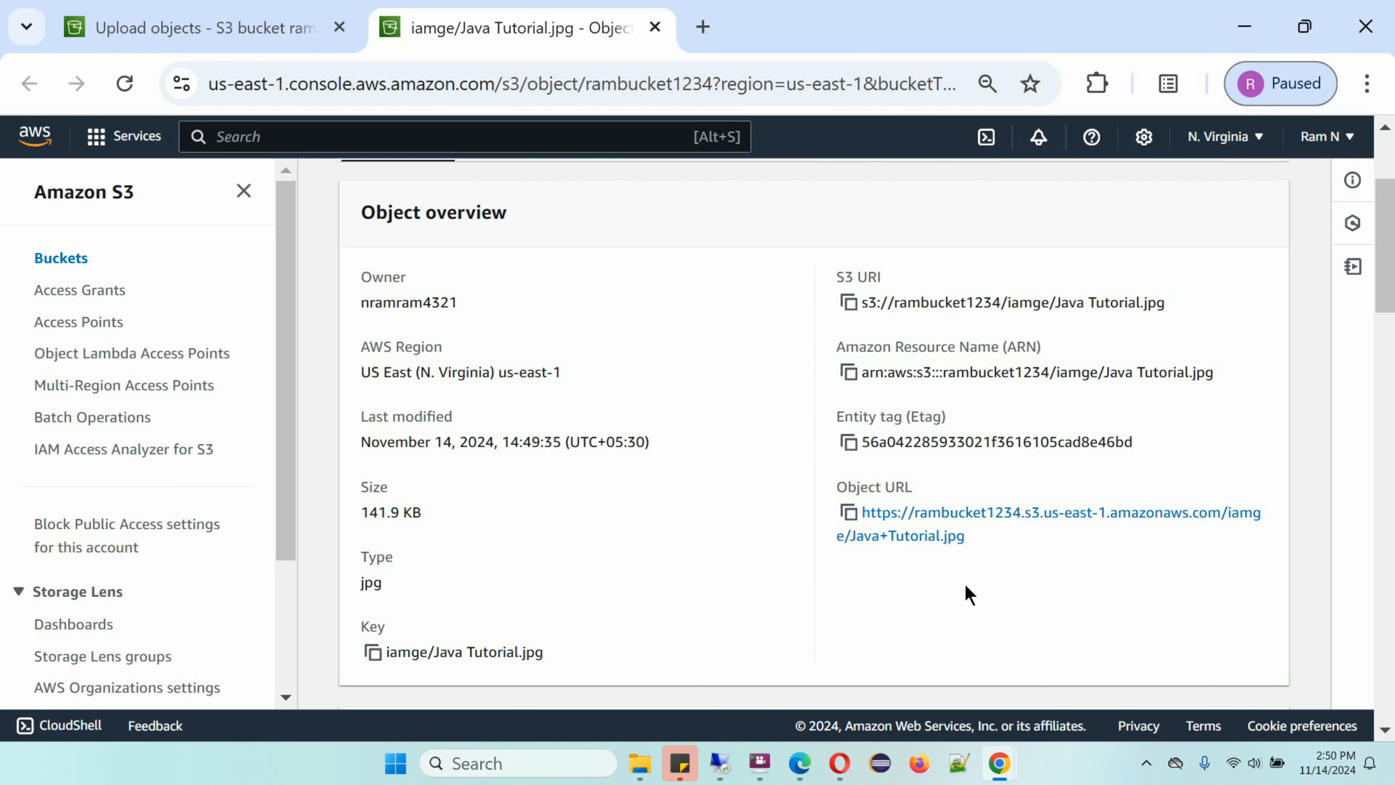
scroll(969, 594, up, 3)
- Return to the list of buckets and try to delete rambucket1234
click(475, 192)
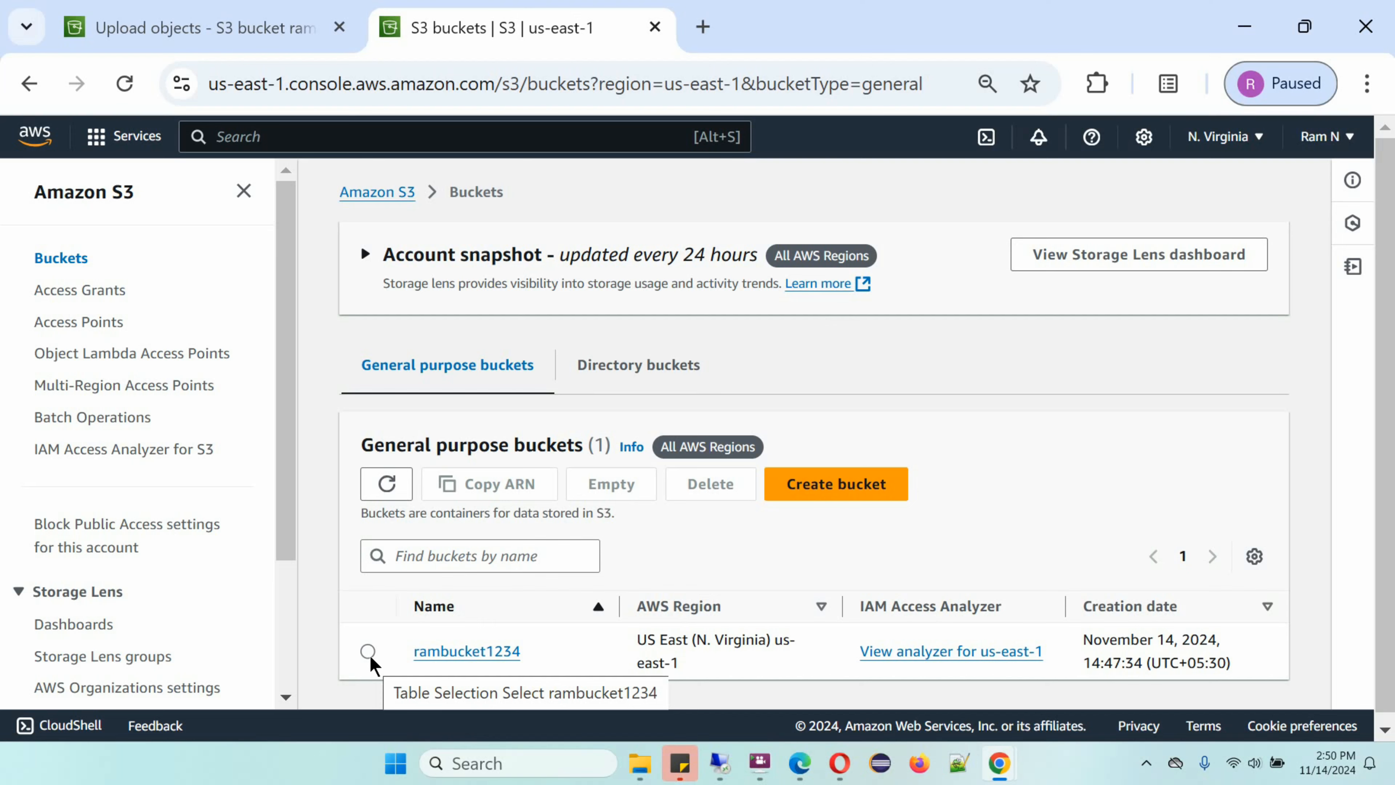
click(368, 652)
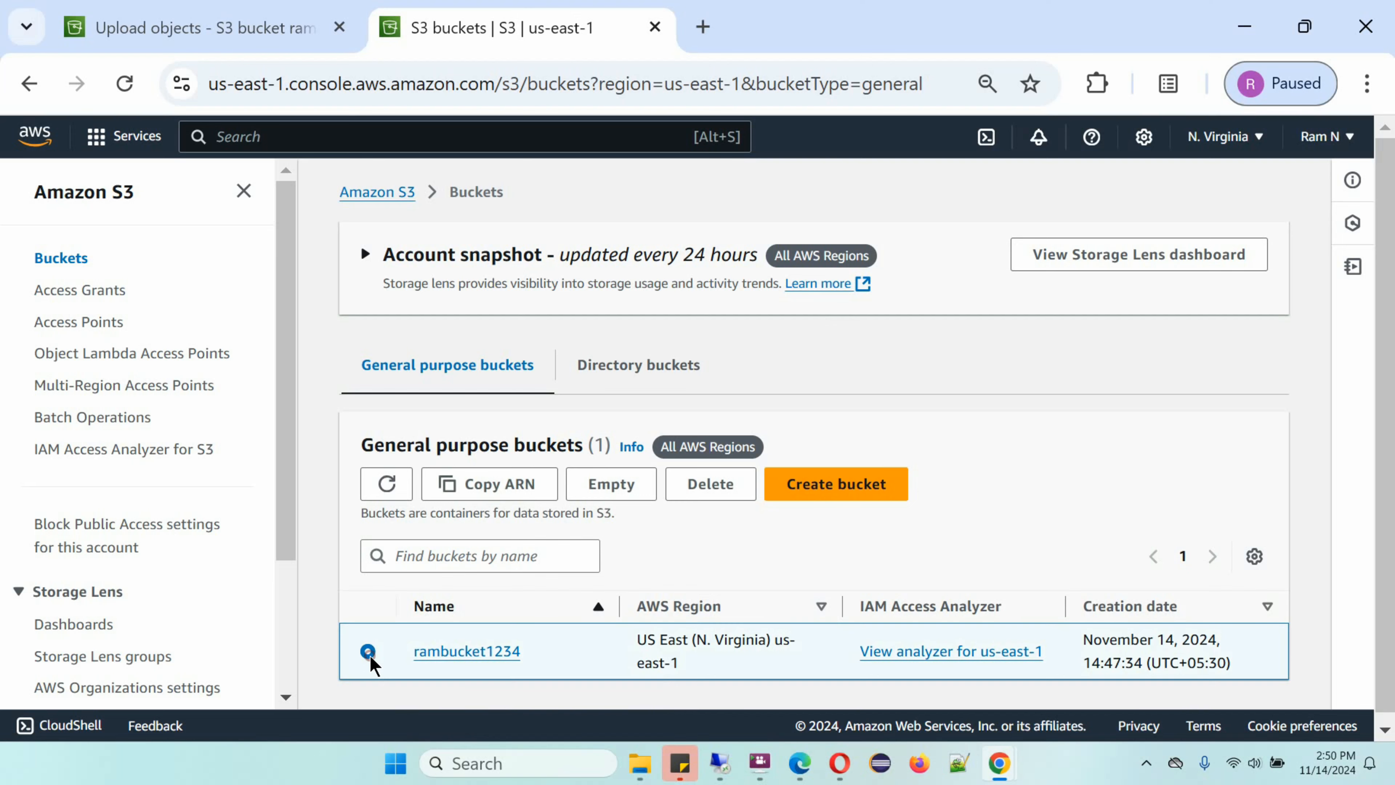
click(696, 484)
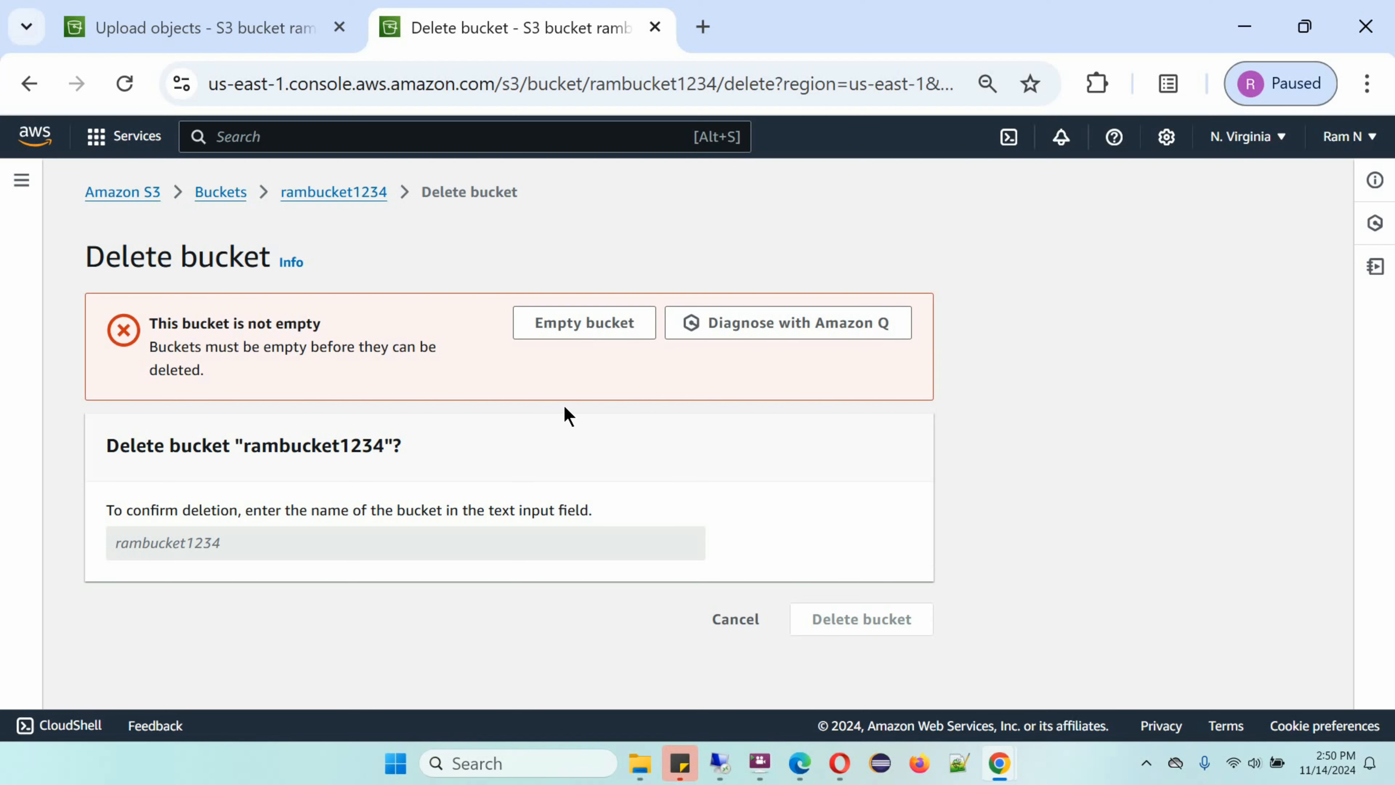
- Empty the rambucket1234 bucket, confirming with the text "permanently delete", and exit the status page to the bucket list
click(585, 330)
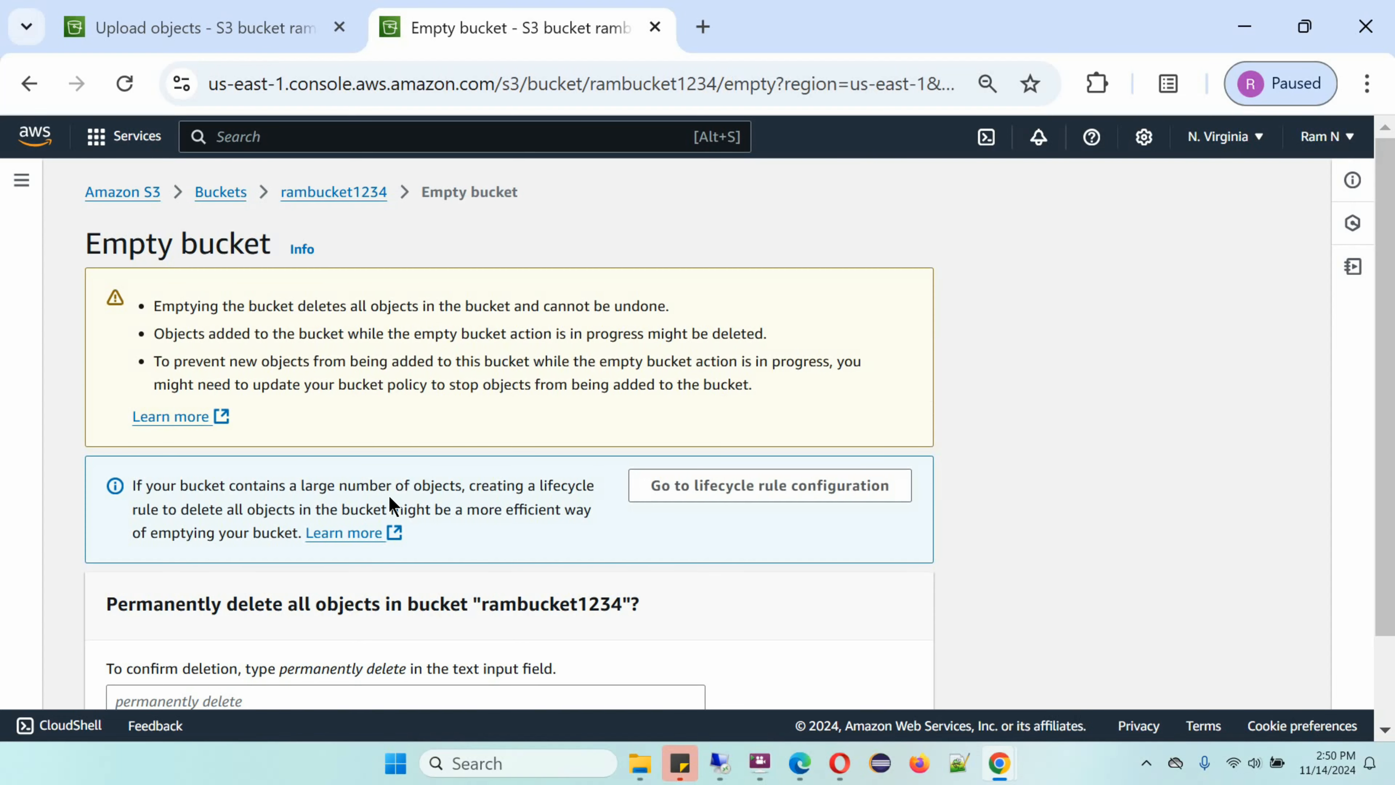
scroll(389, 495, down, 2)
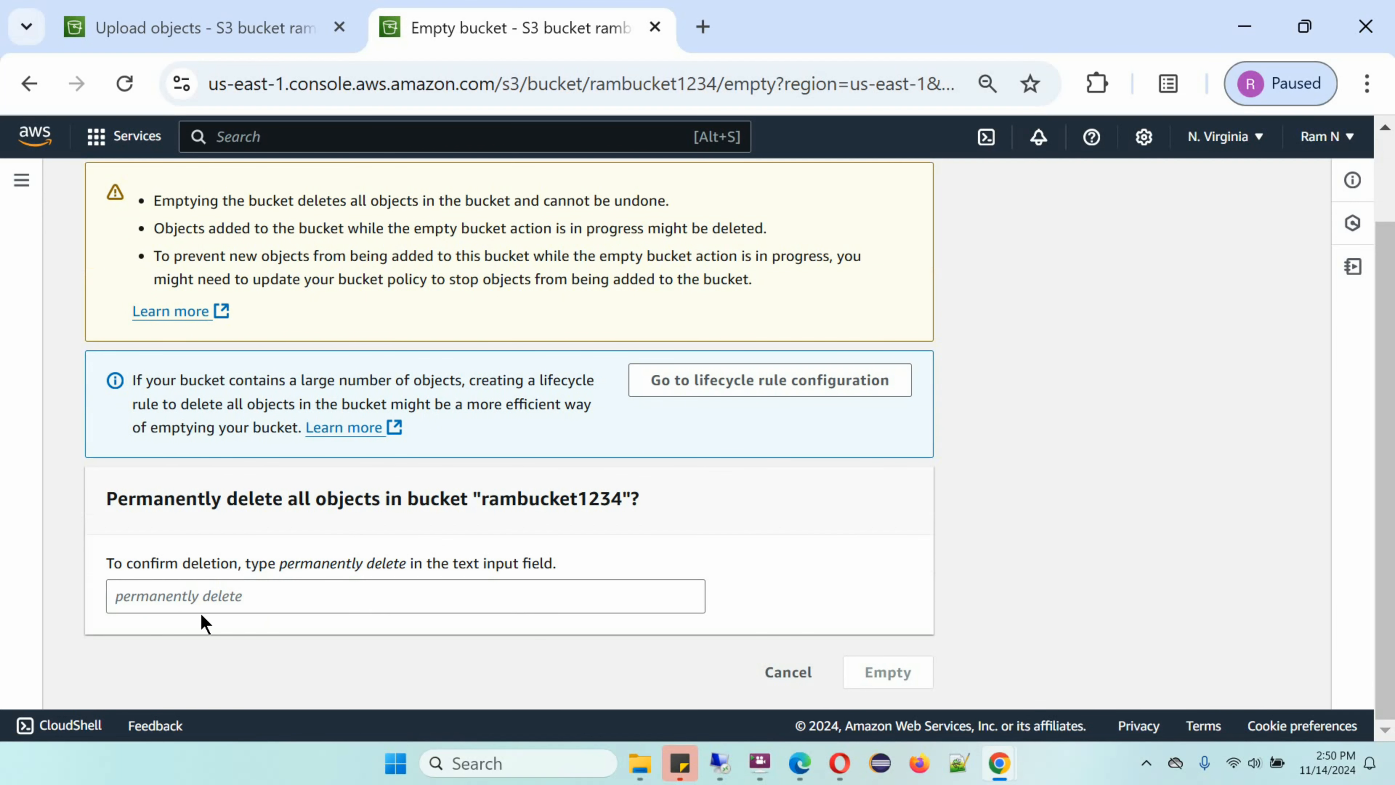
click(197, 598)
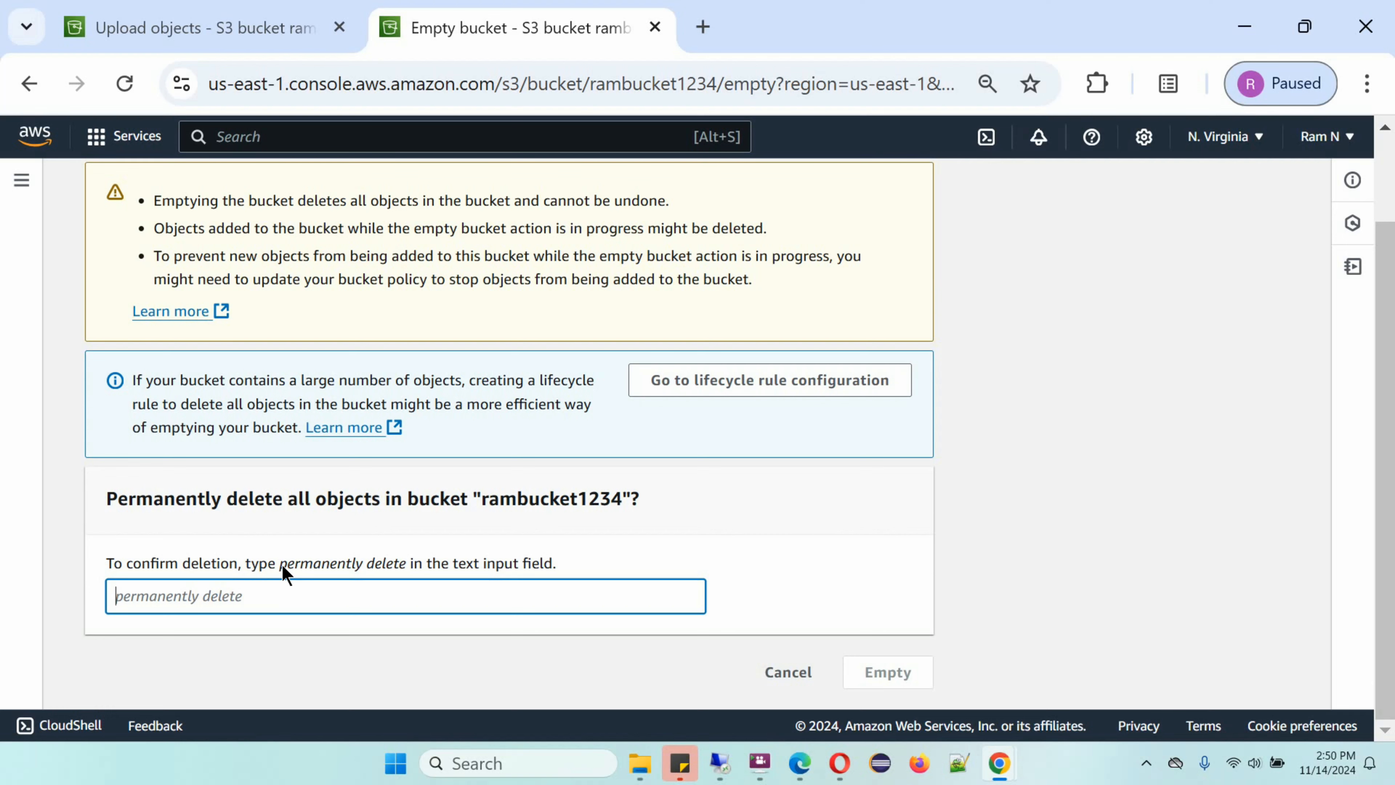
text(permanently delete)
click(888, 674)
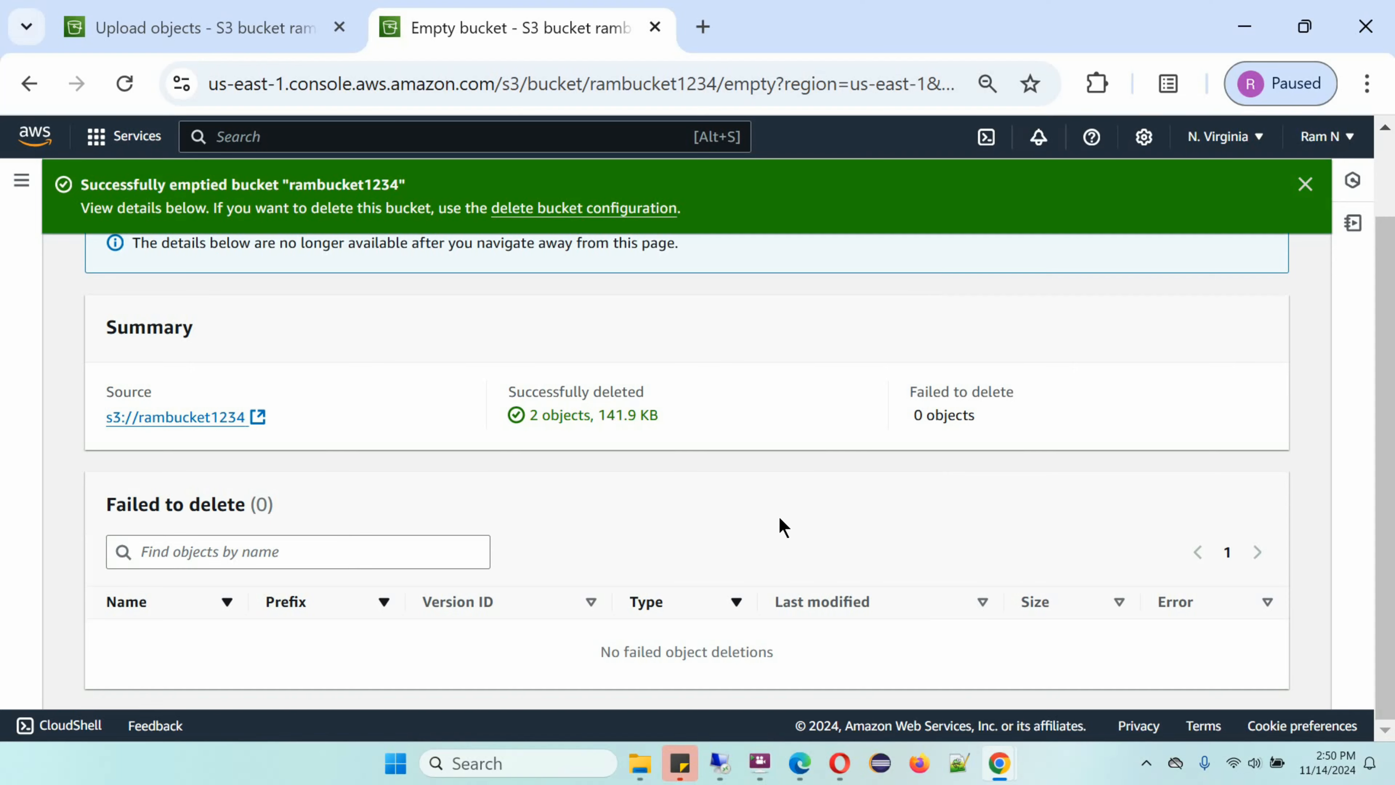
scroll(593, 584, up, 3)
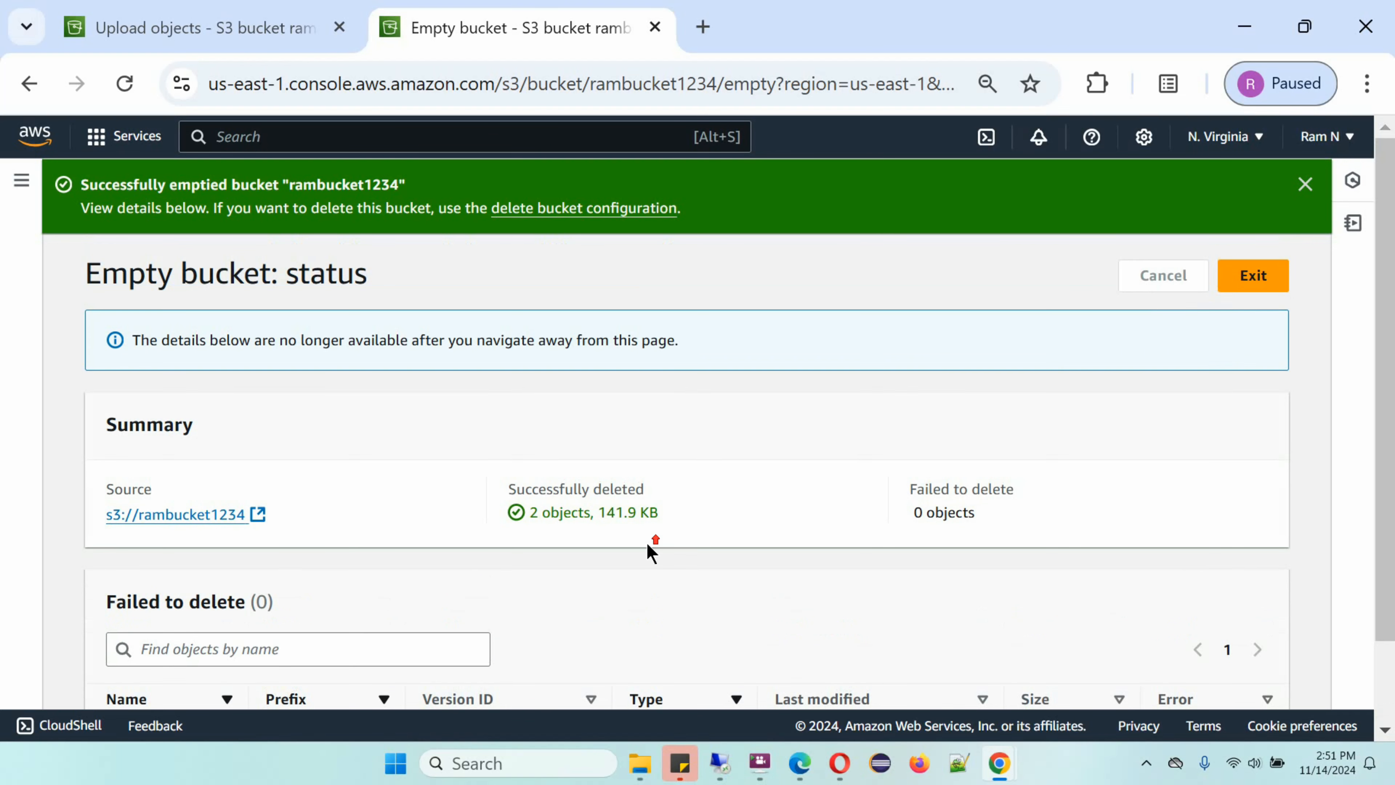
click(1257, 277)
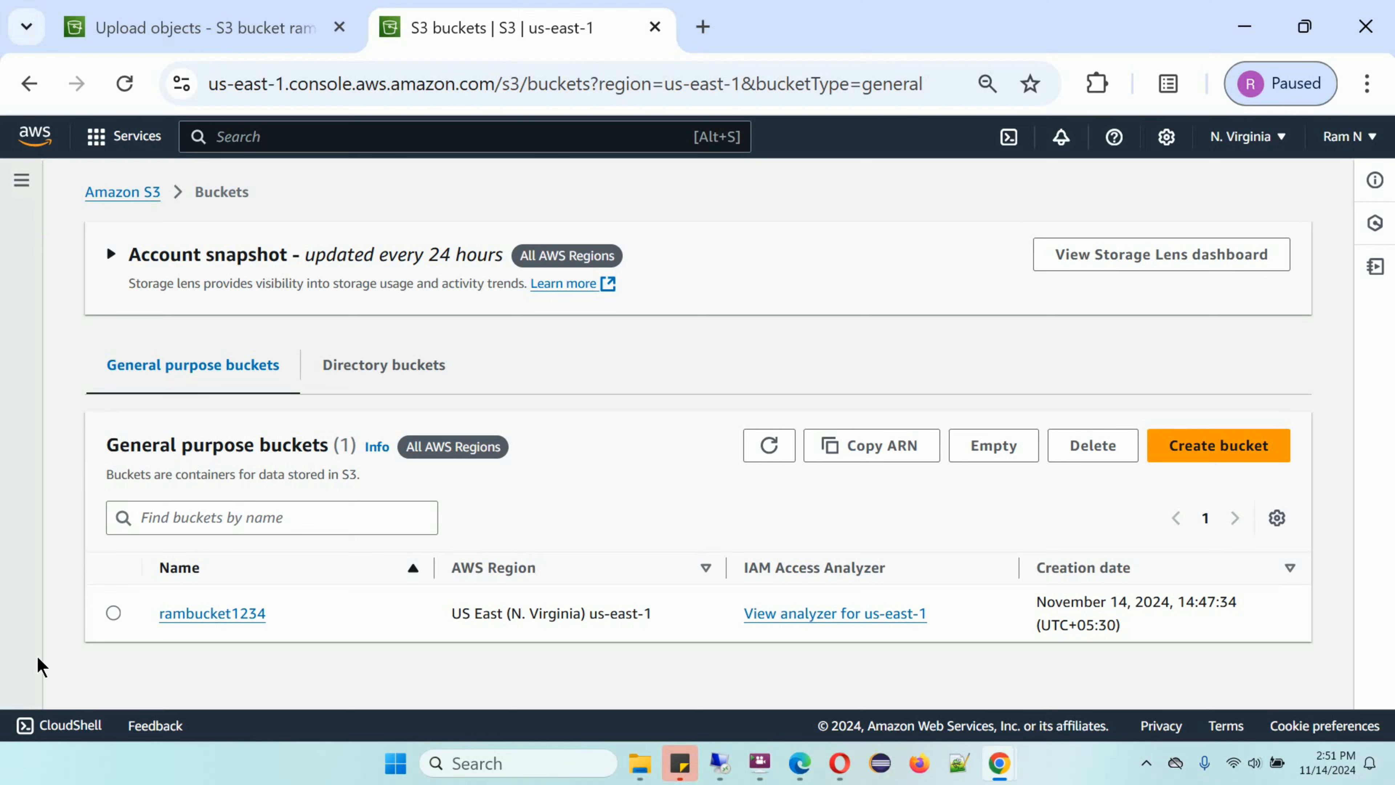
- Delete the emptied bucket from the list of buckets, confirming with its name rambucket1234
click(113, 613)
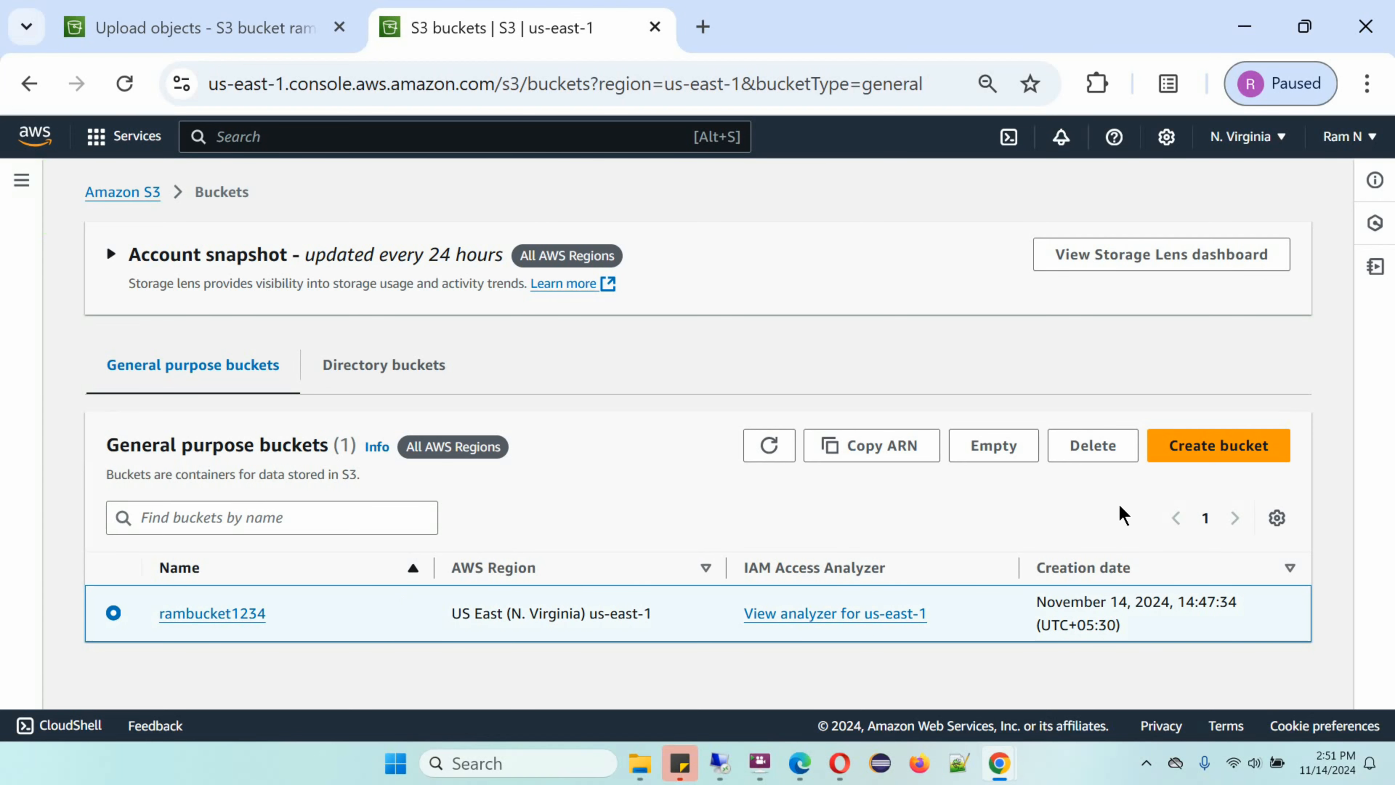
click(1109, 449)
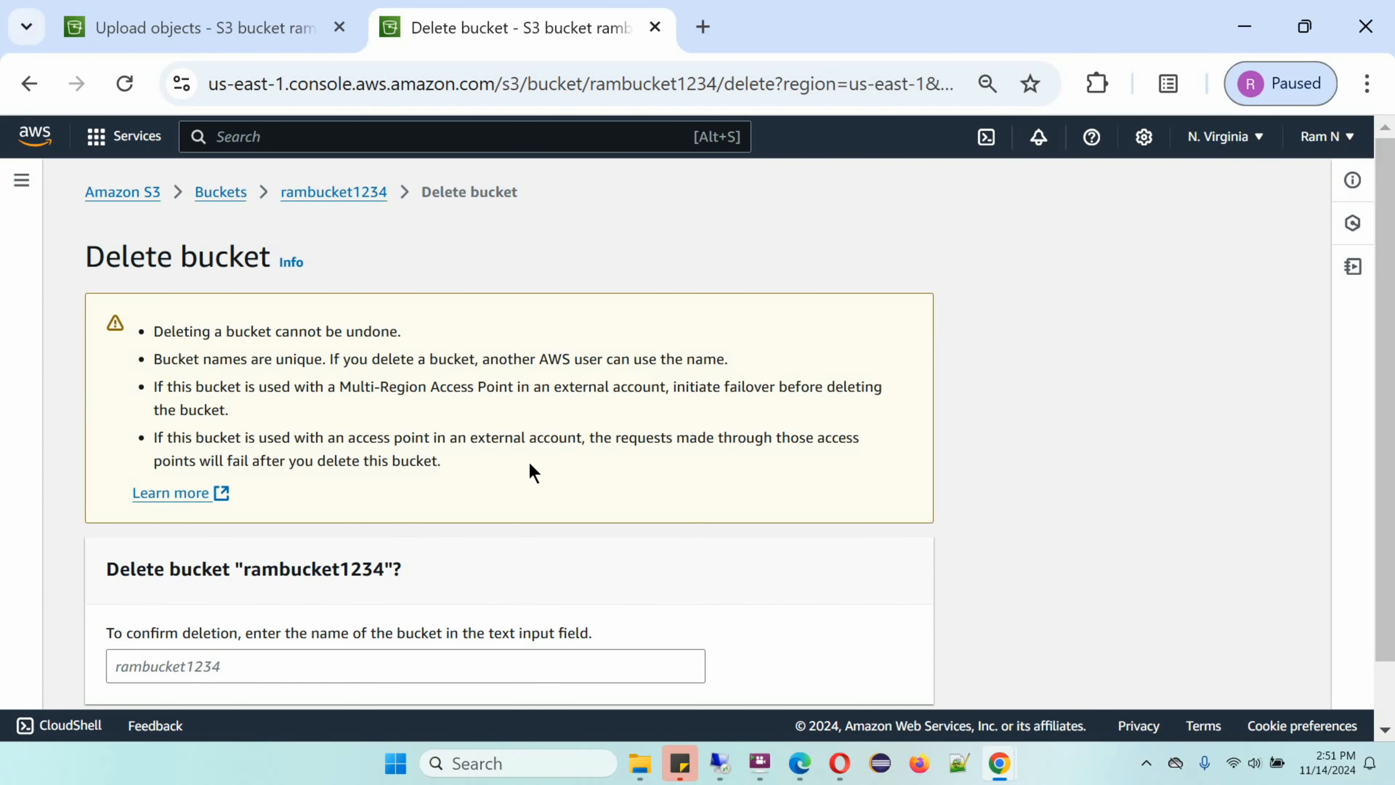
click(232, 671)
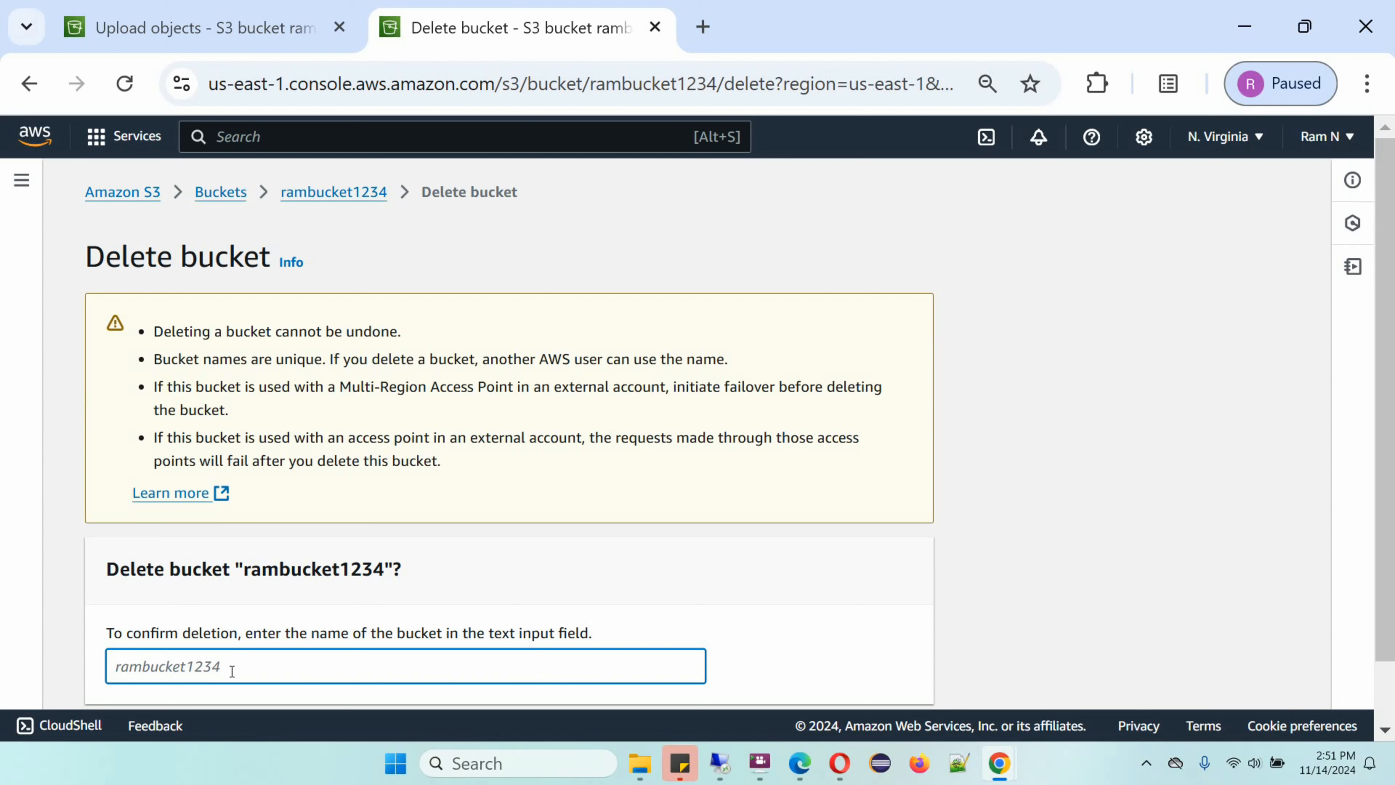
text(rambucket1234)
scroll(841, 540, down, 2)
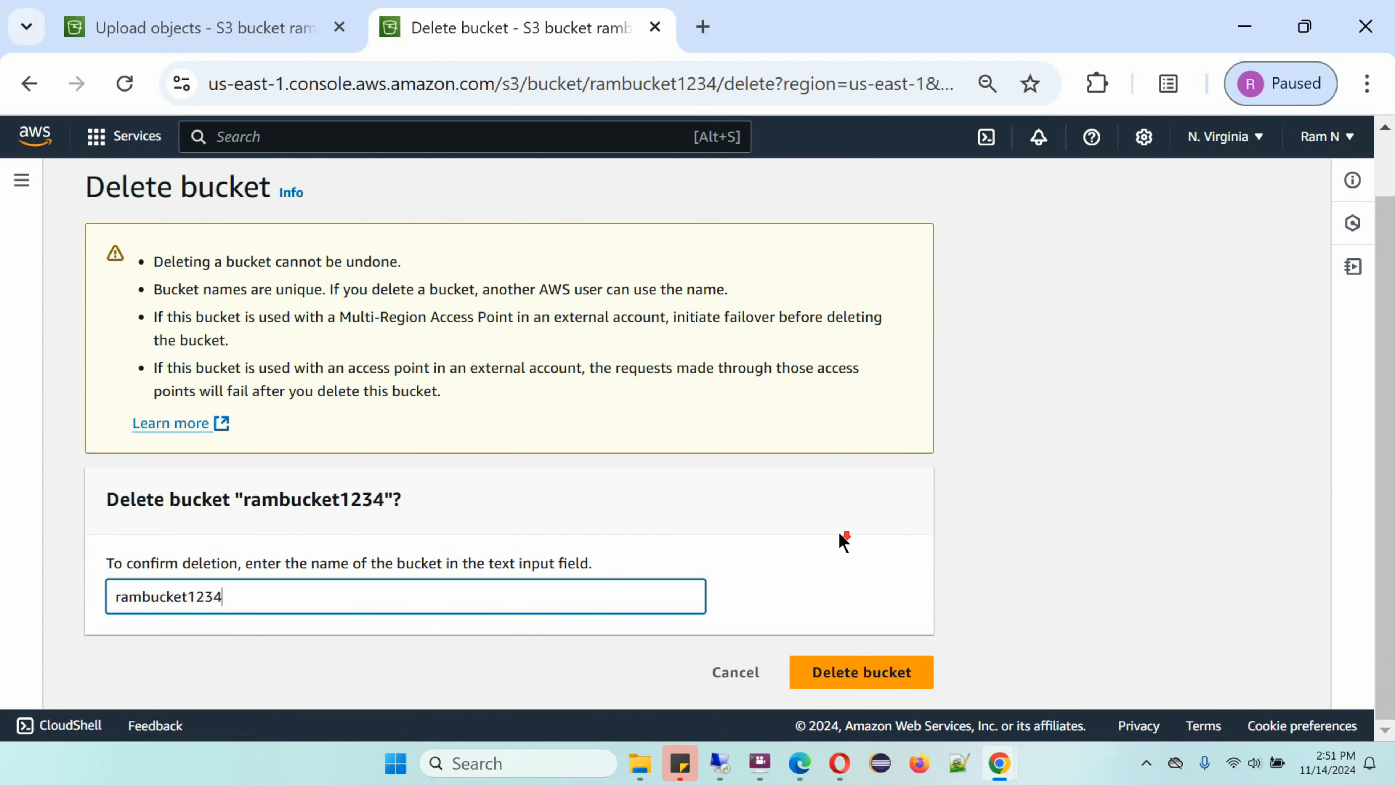
click(882, 675)
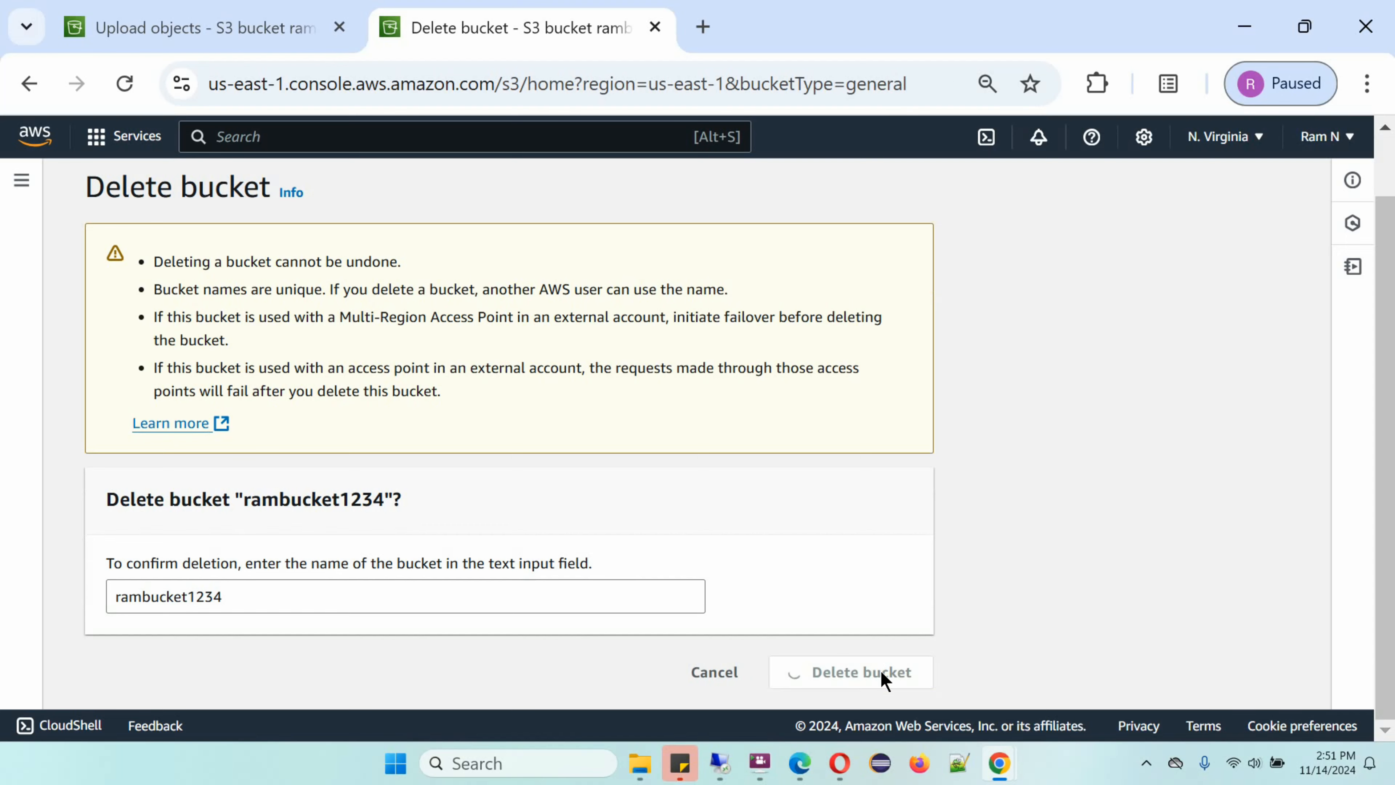